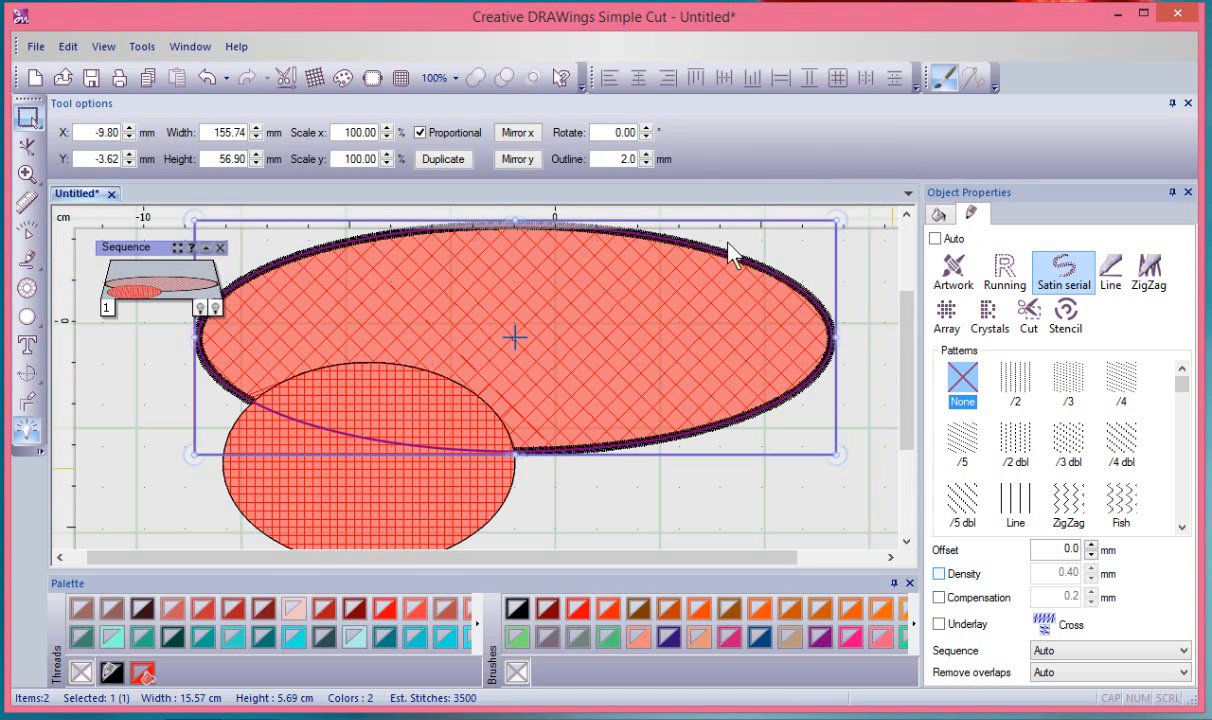
Enable custom density for the large ellipse's satin serial outline and set it to 0.30 mm
scroll(727, 265, up, 6)
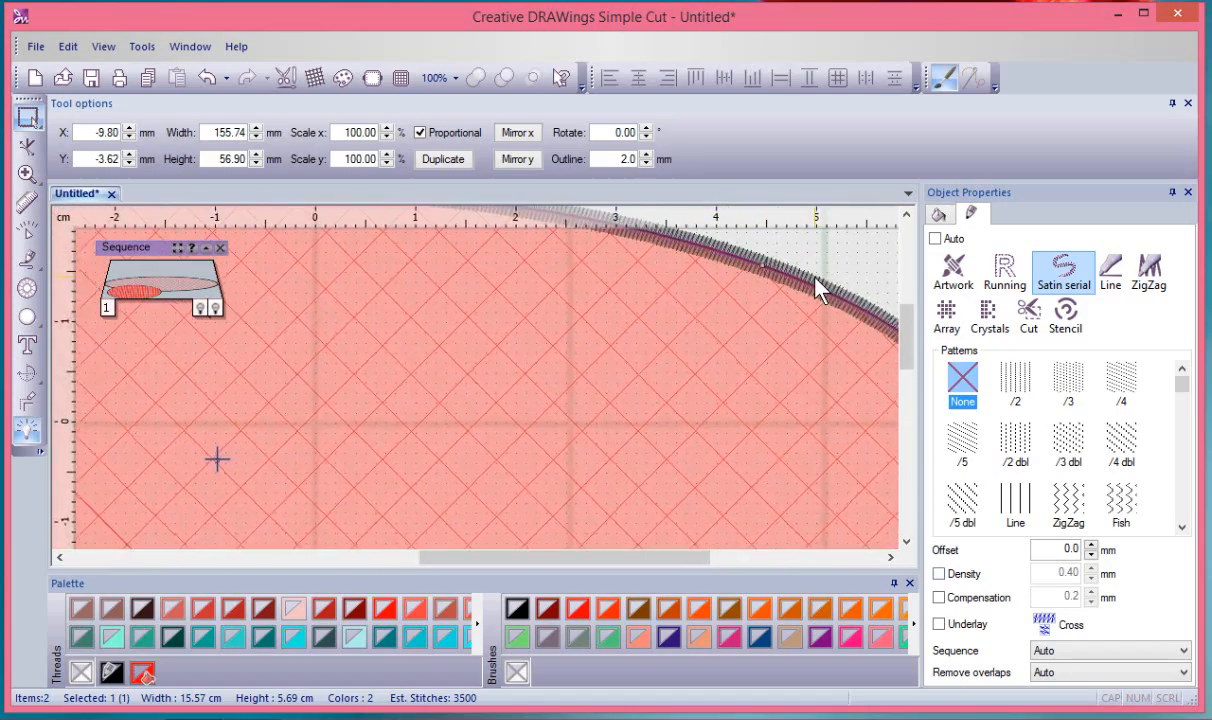
scroll(828, 283, up, 6)
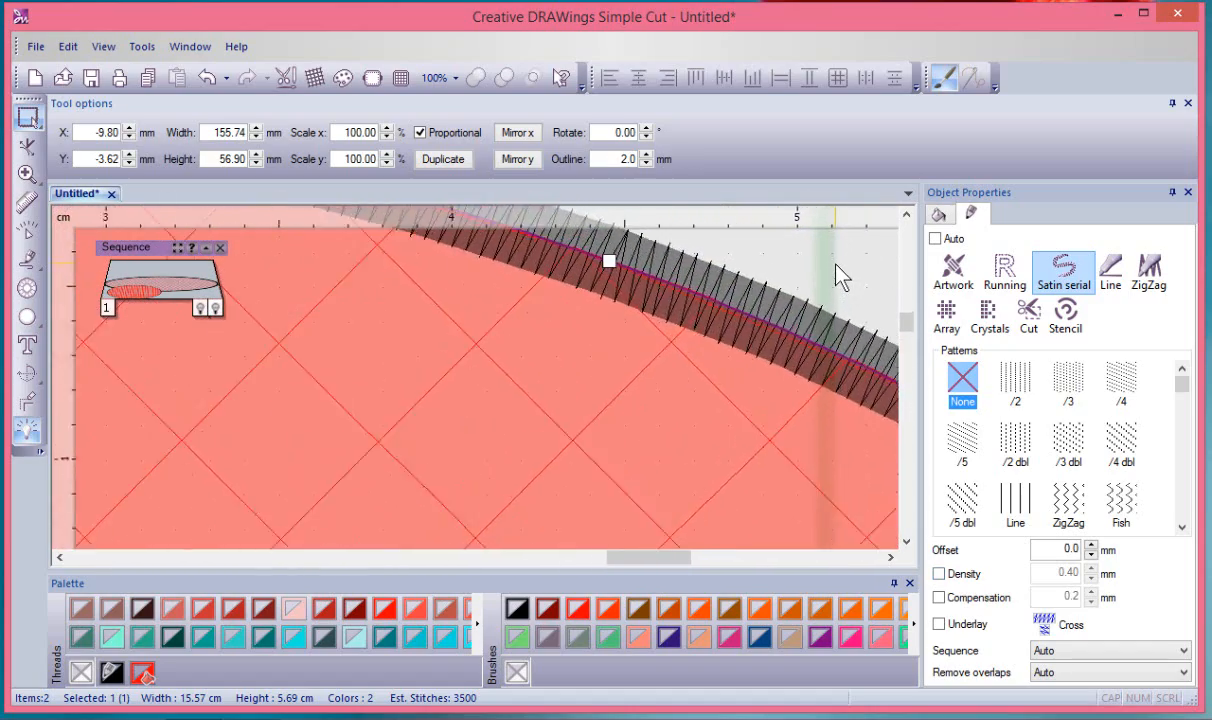
scroll(748, 311, up, 1)
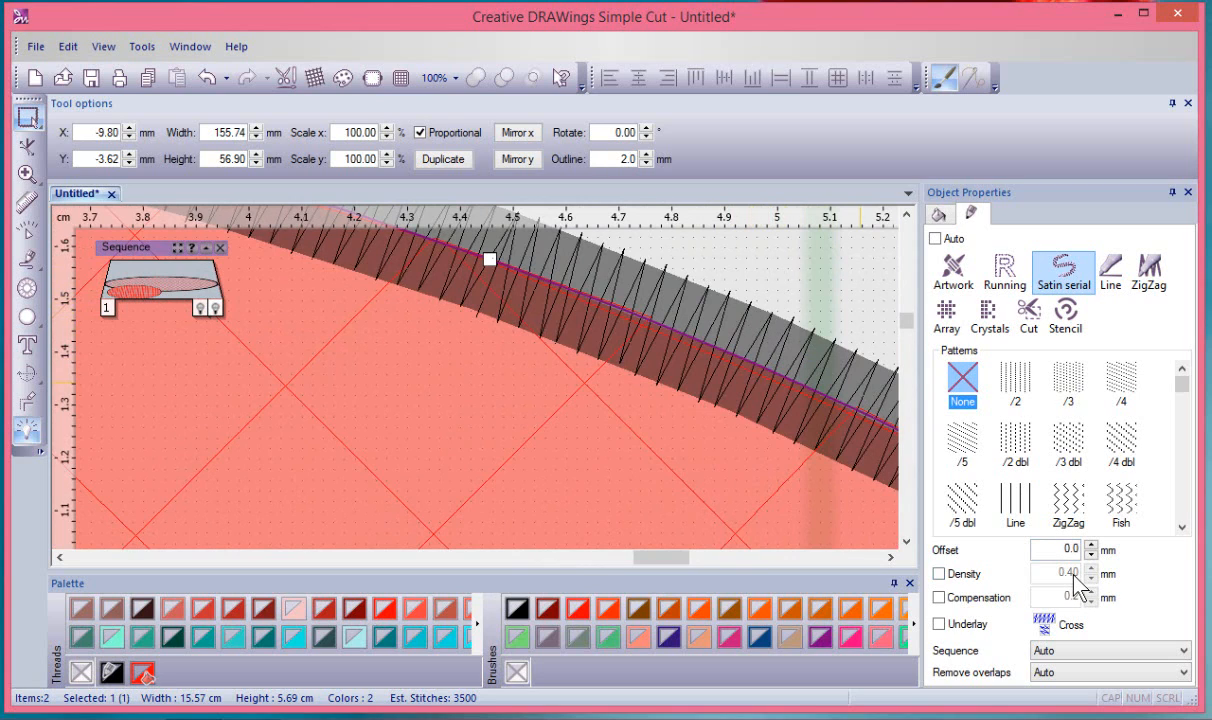
click(939, 574)
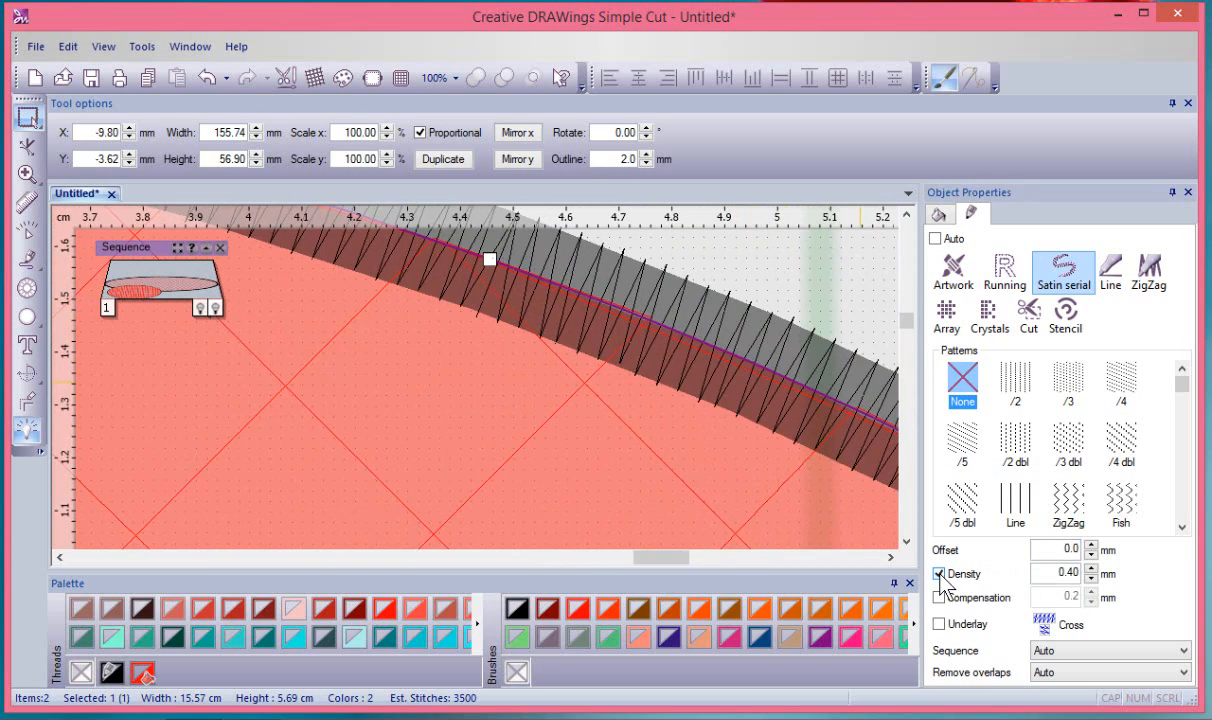
double_click(1053, 573)
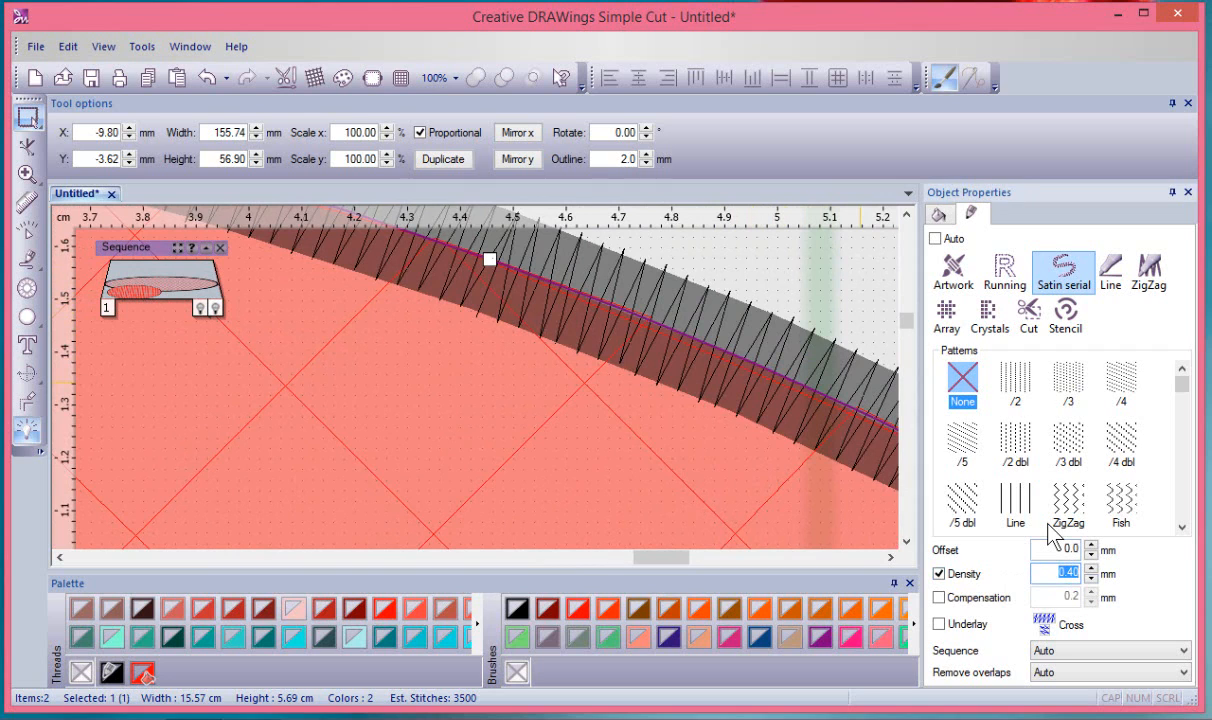
text(.3)
key(Return)
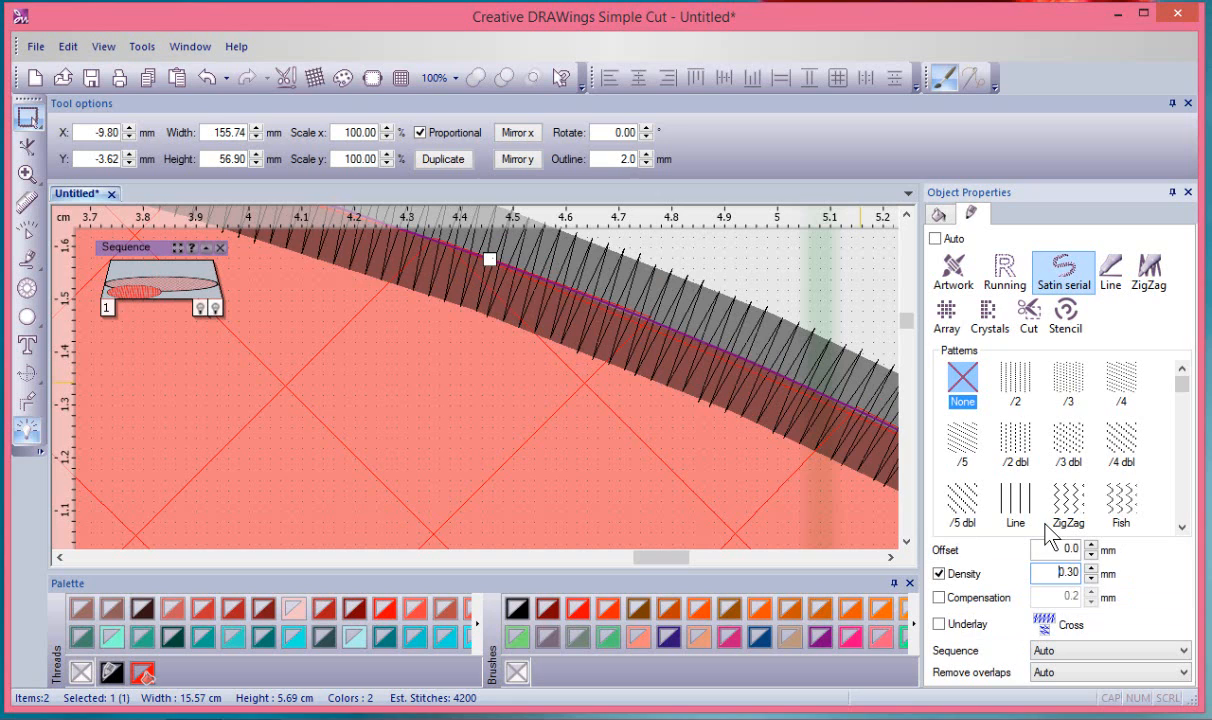
Set the large ellipse's outline density to 1.00 mm and view the whole shape
double_click(1068, 574)
text(1)
key(Return)
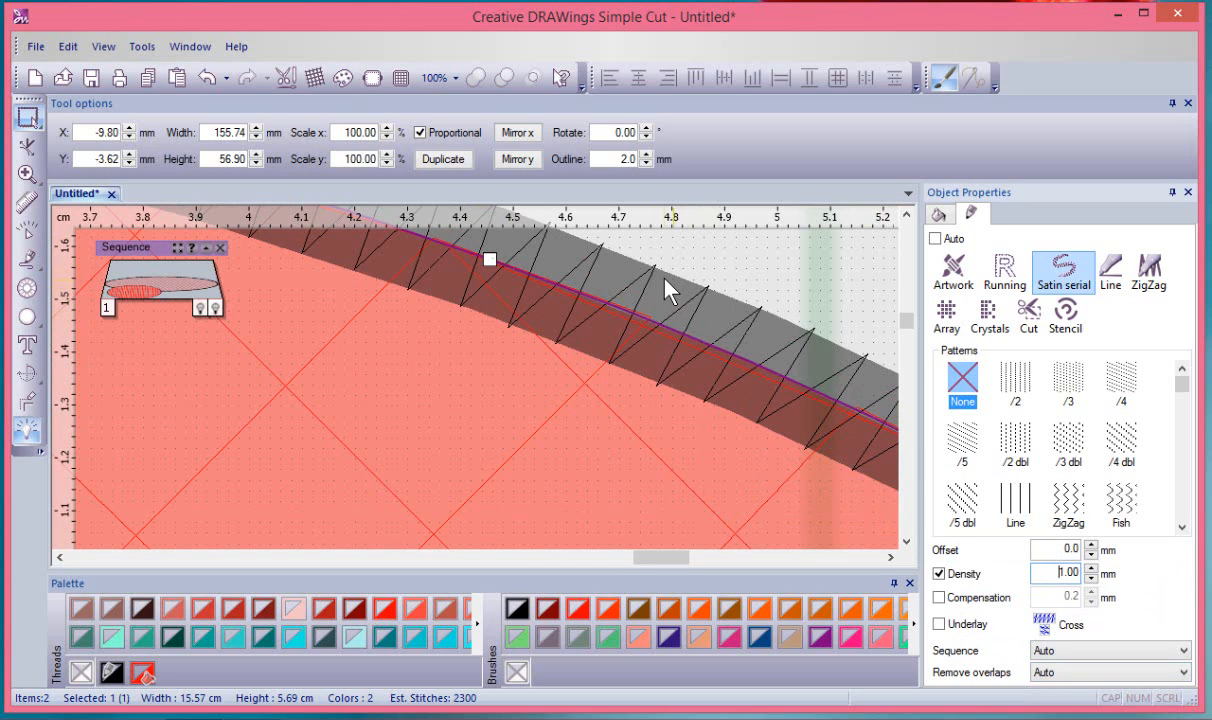
scroll(670, 290, down, 2)
scroll(670, 290, down, 5)
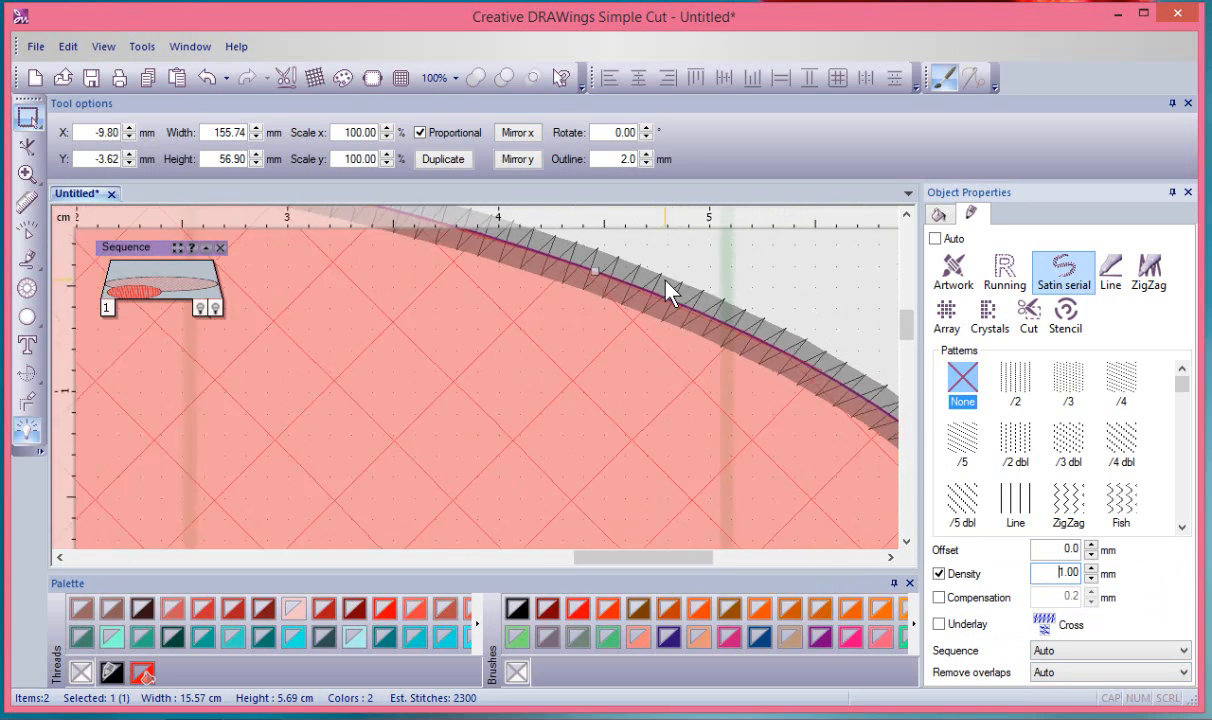
scroll(668, 295, down, 3)
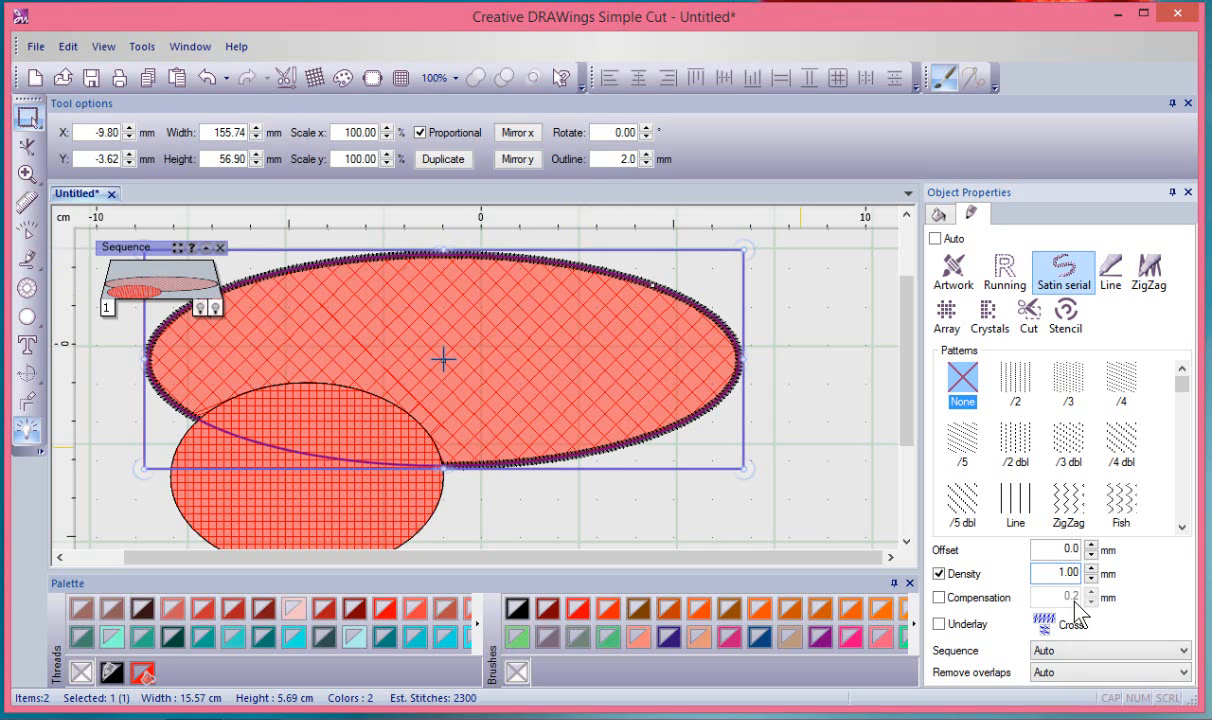
Enable compensation for the large ellipse's satin outline and set it to 0.5 mm
click(939, 598)
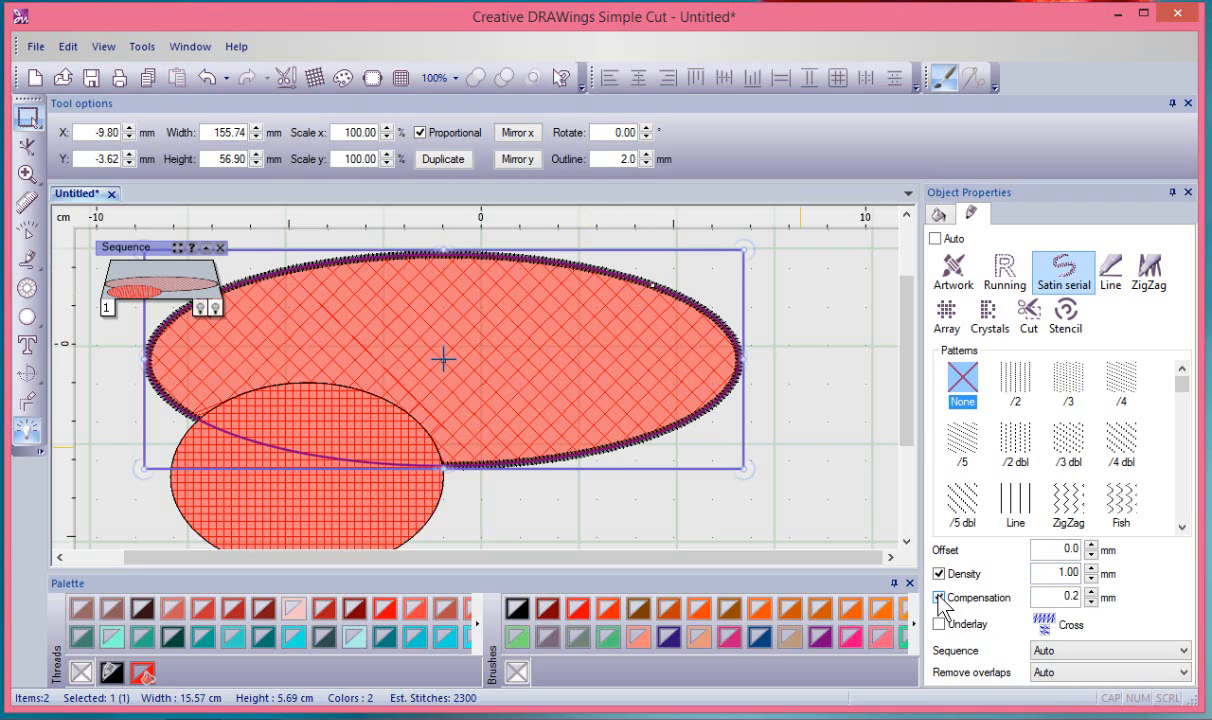
double_click(1071, 592)
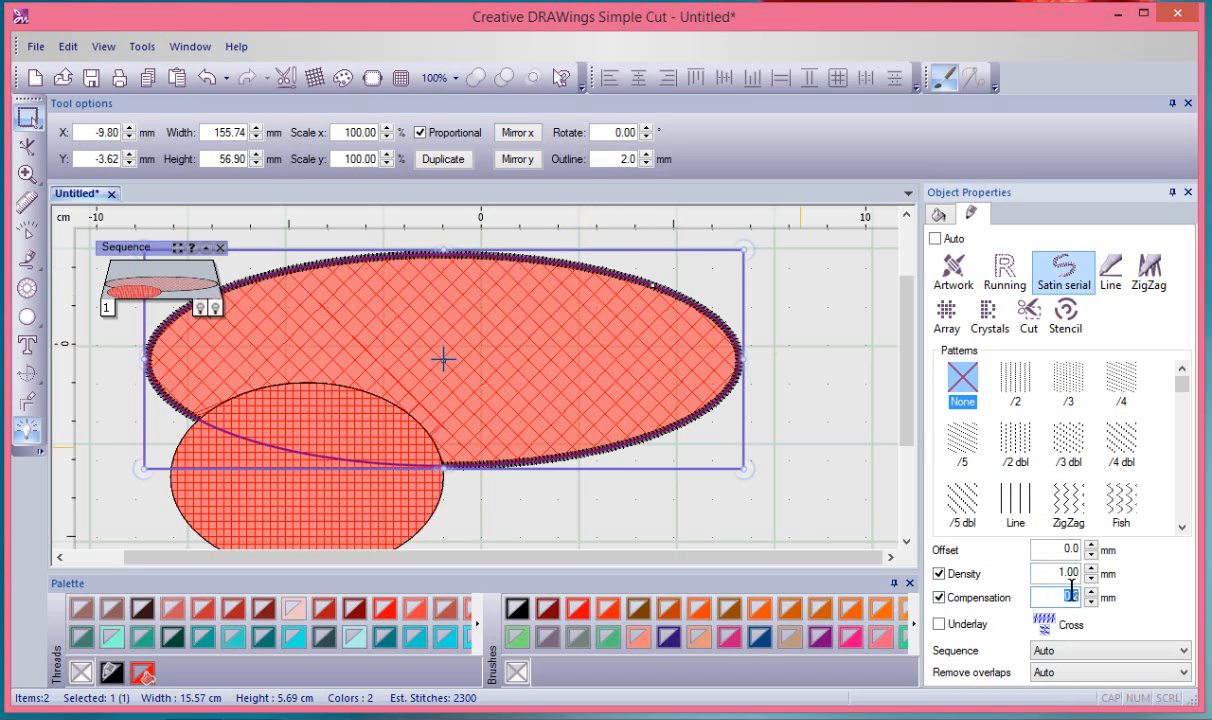
text(.5)
key(Return)
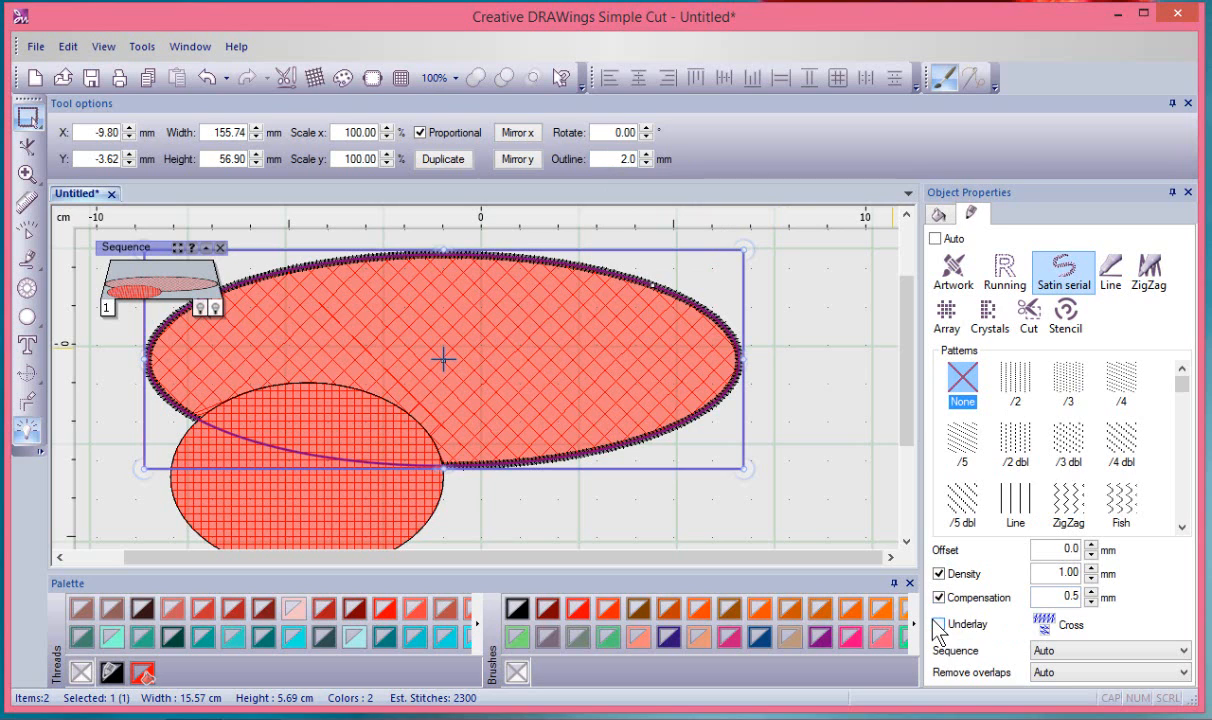
Deselect the ellipse, run the slow redraw simulation, stop it partway along the satin outline to inspect the stitches, and close it
click(784, 308)
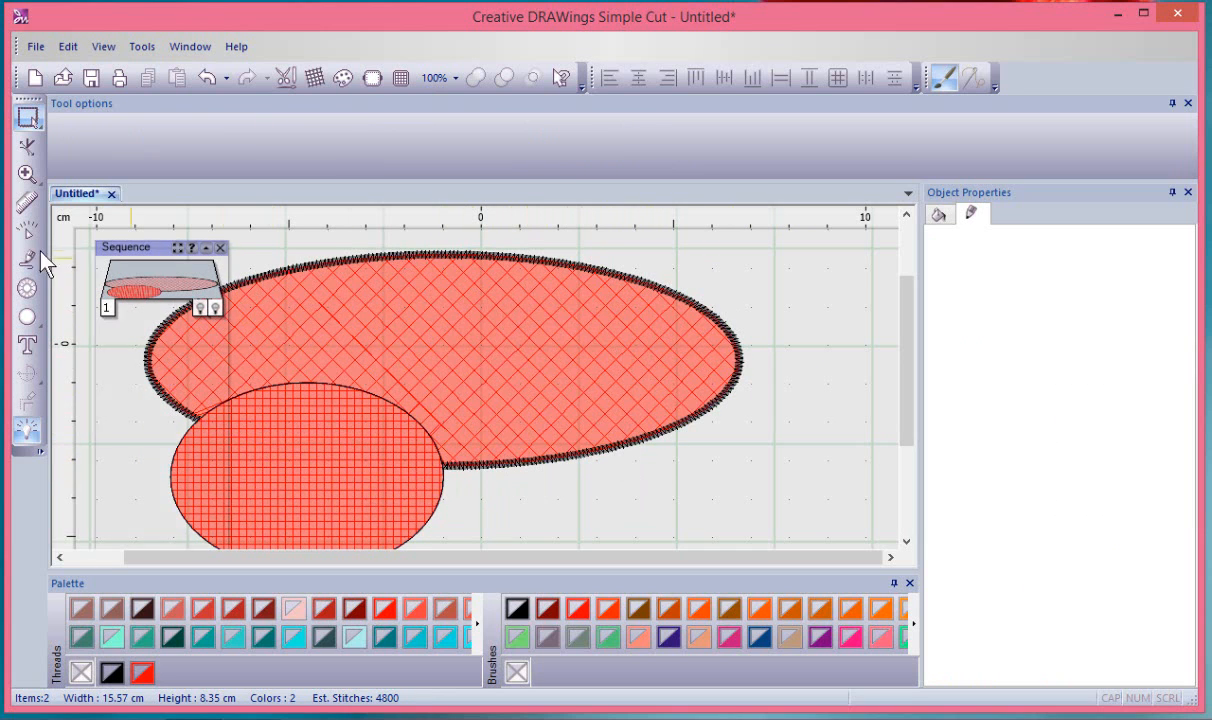
click(35, 228)
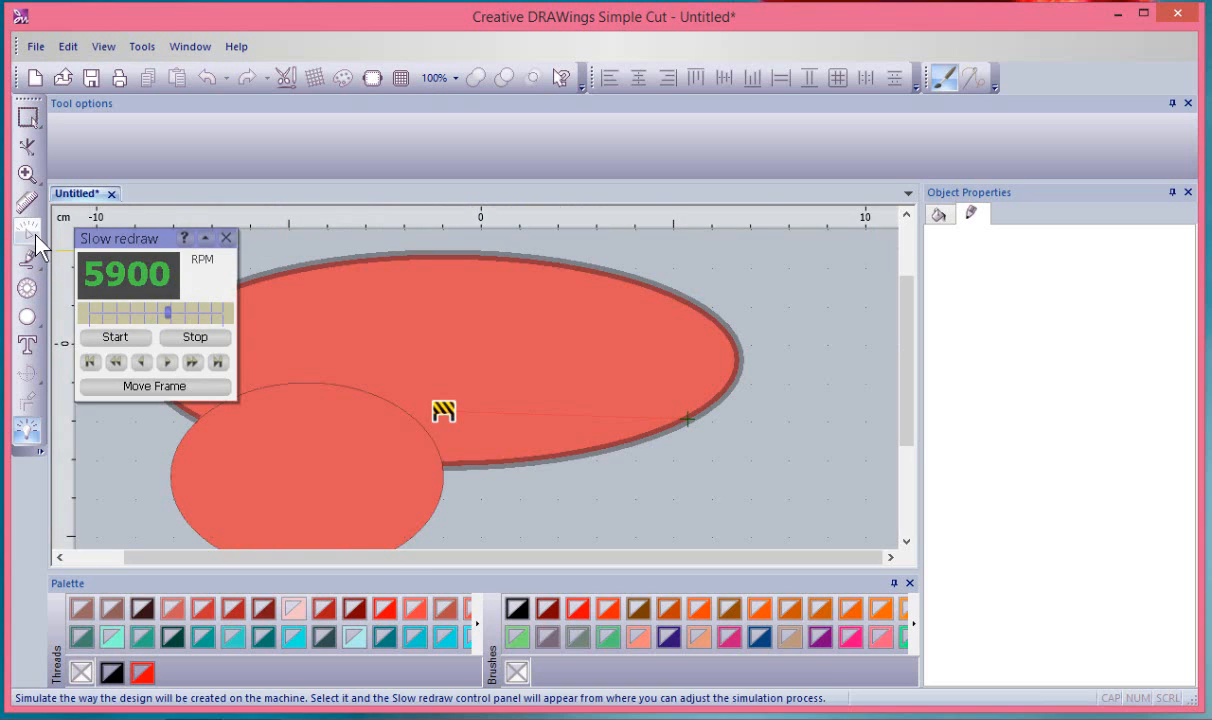
click(122, 340)
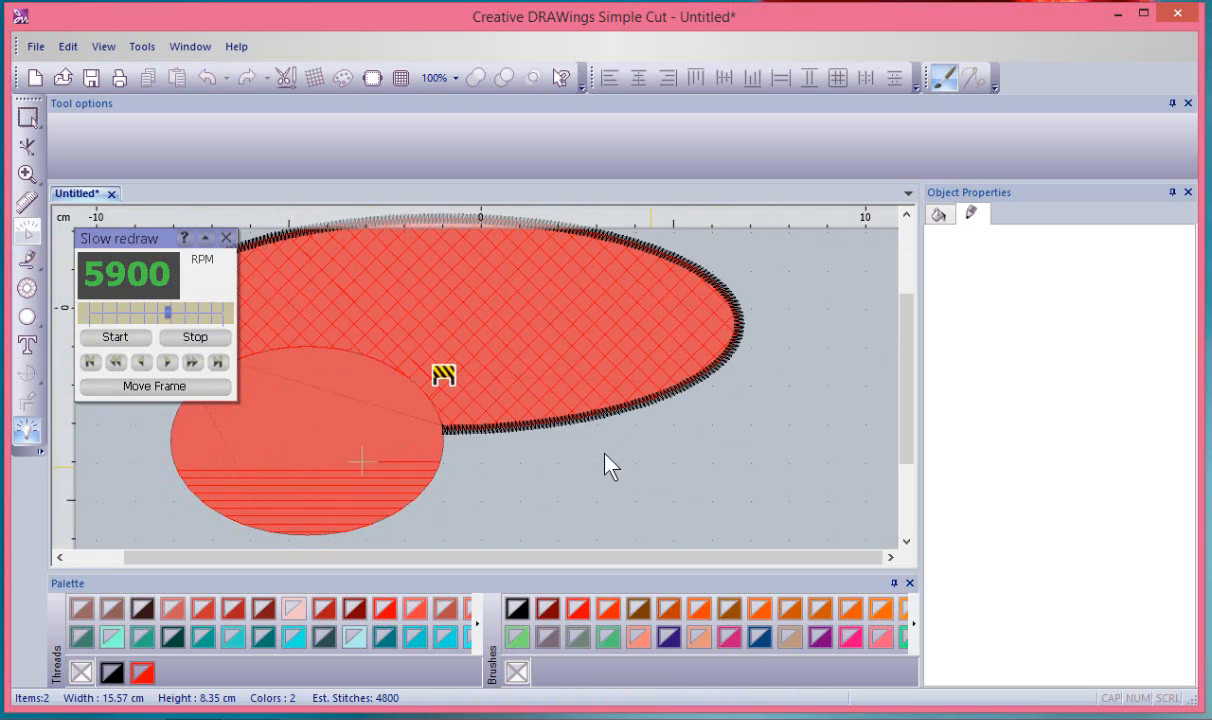
click(577, 424)
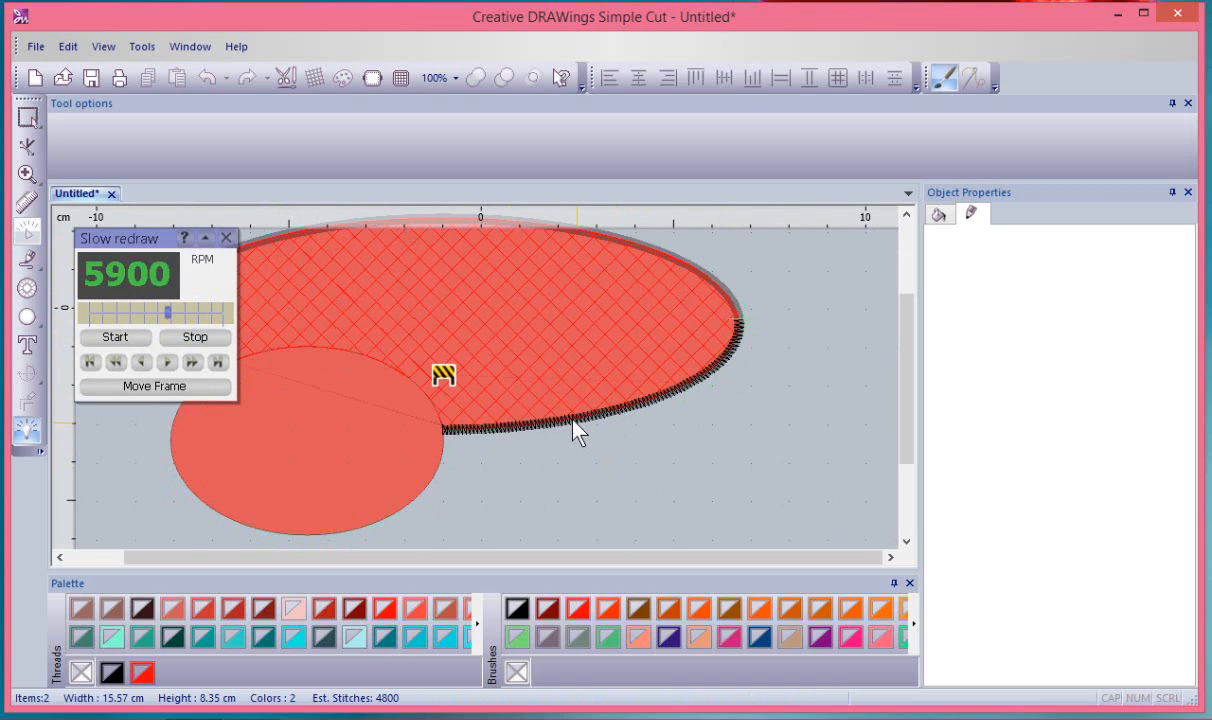
click(209, 338)
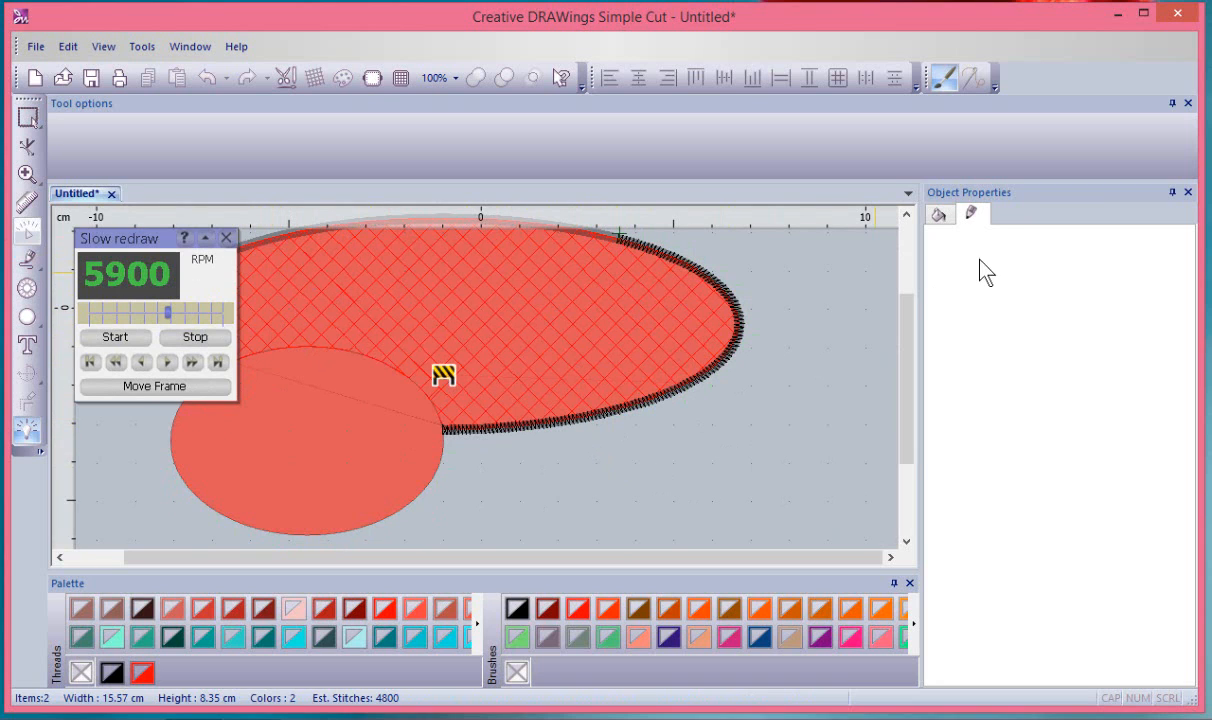
click(907, 214)
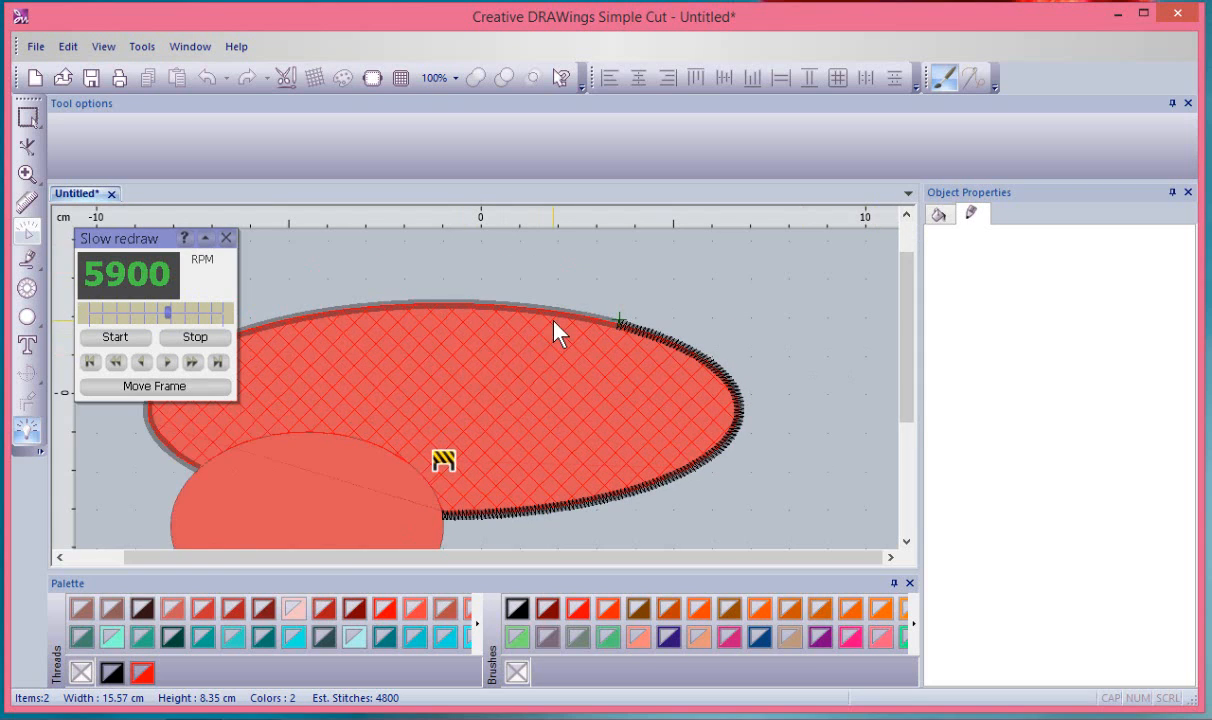
scroll(585, 327, up, 5)
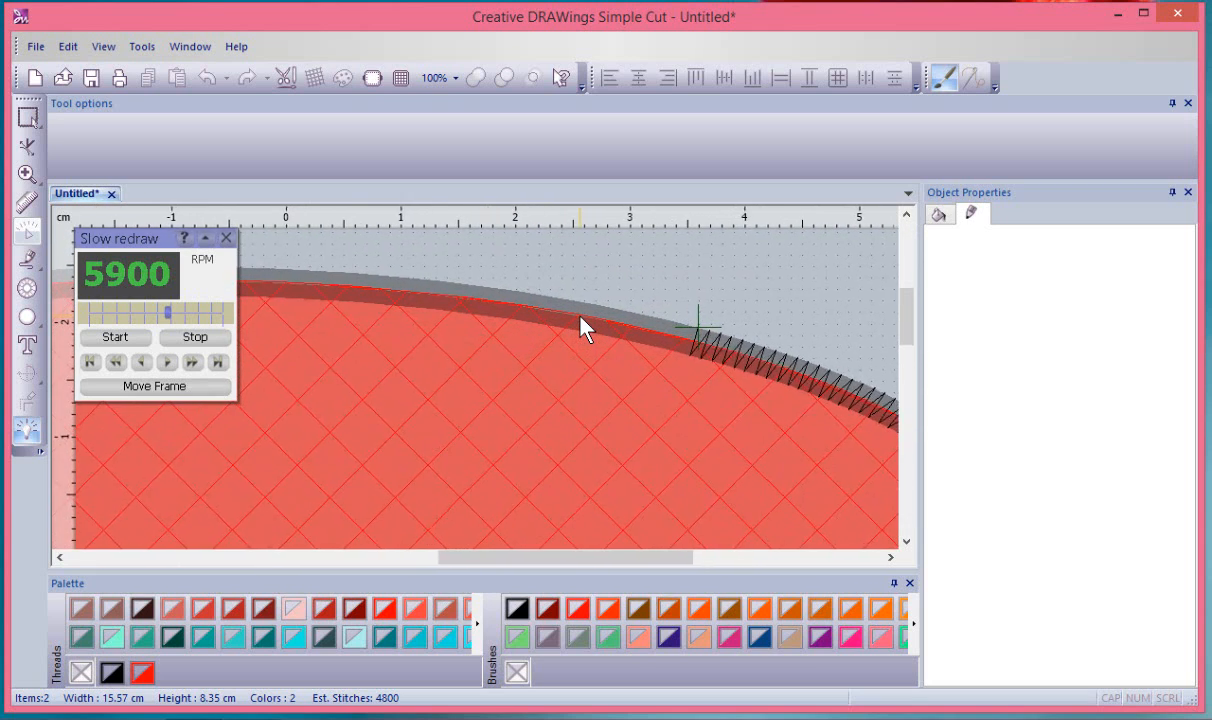
scroll(585, 327, up, 2)
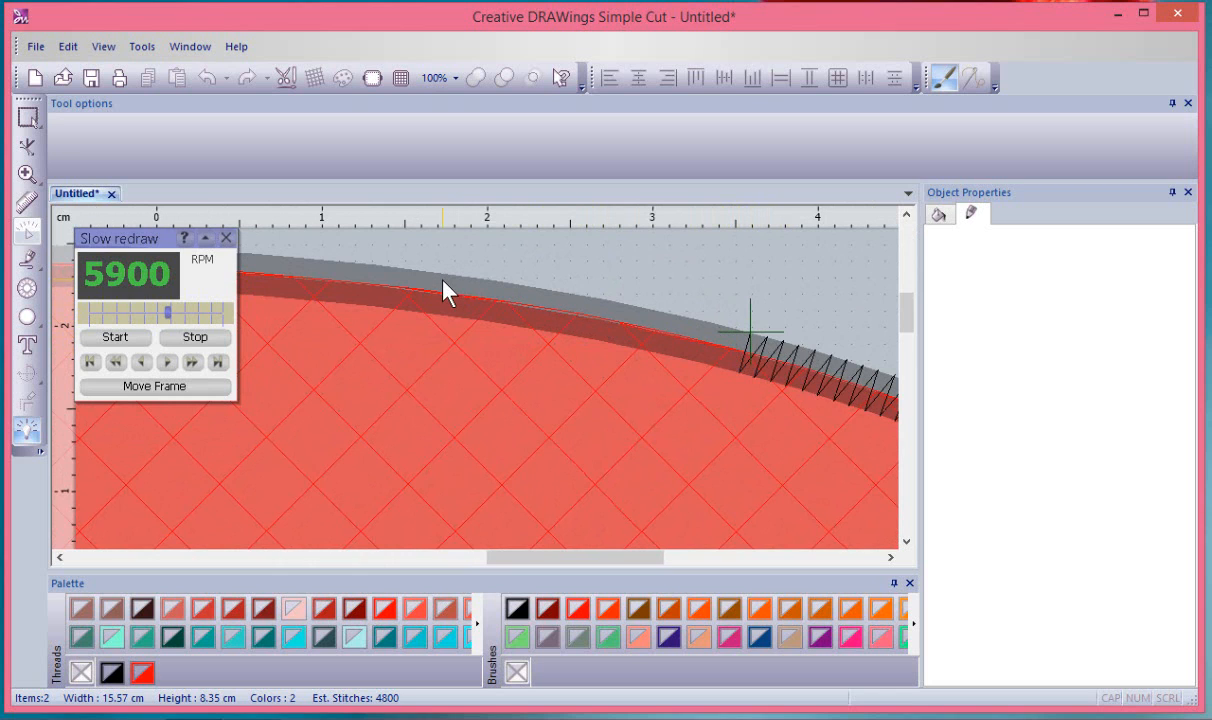
click(227, 239)
scroll(730, 379, down, 5)
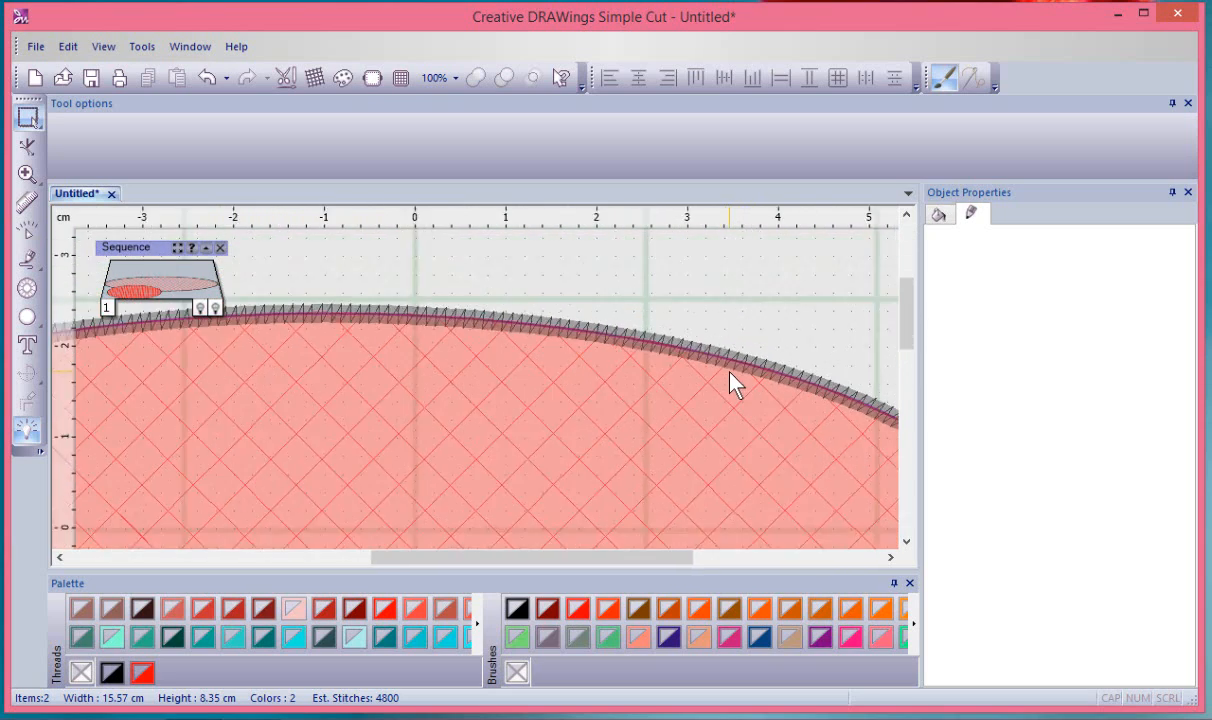
Select the large ellipse again and turn off its custom outline density
click(727, 381)
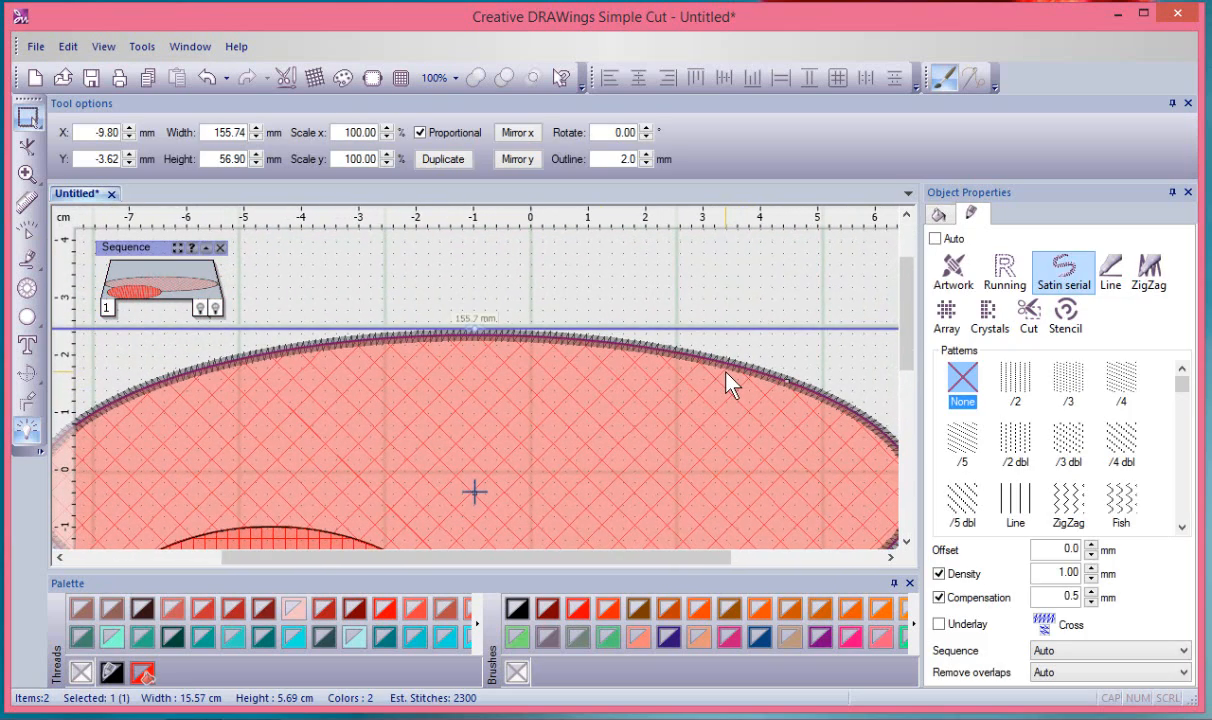
click(940, 574)
click(940, 574)
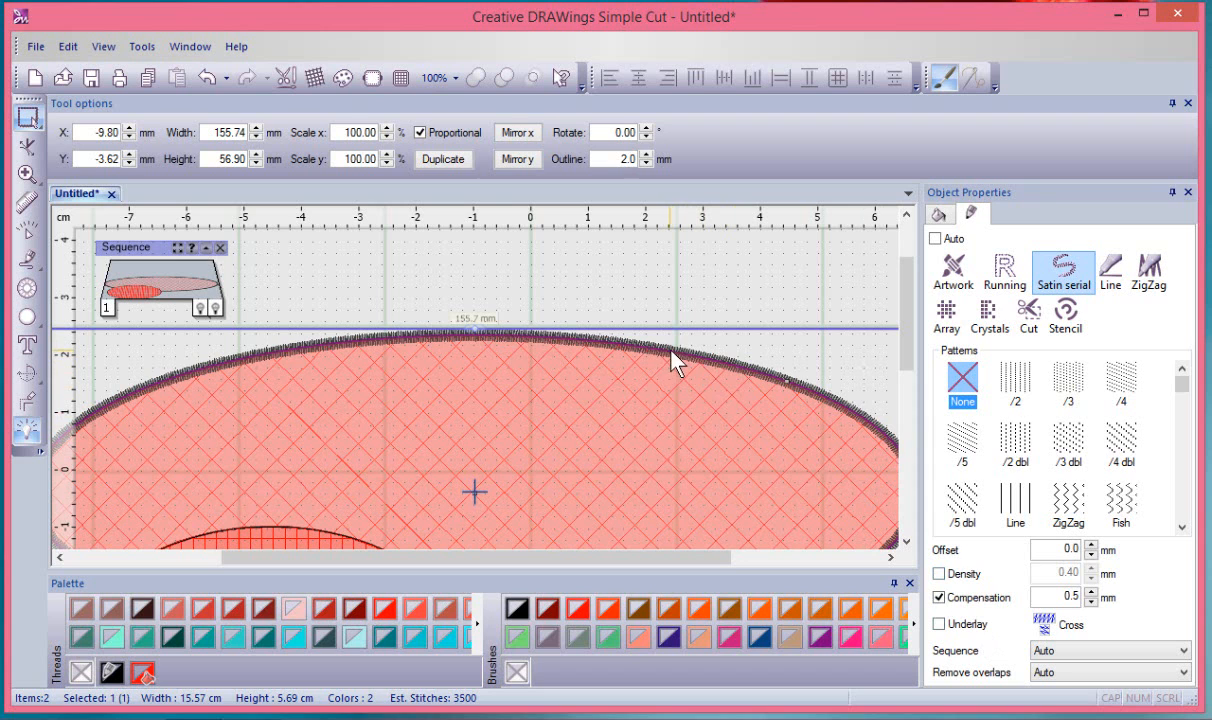
Simulate the stitching with slow redraw, inspect the outline's underlay and top stitches up close, and close the simulation
click(27, 230)
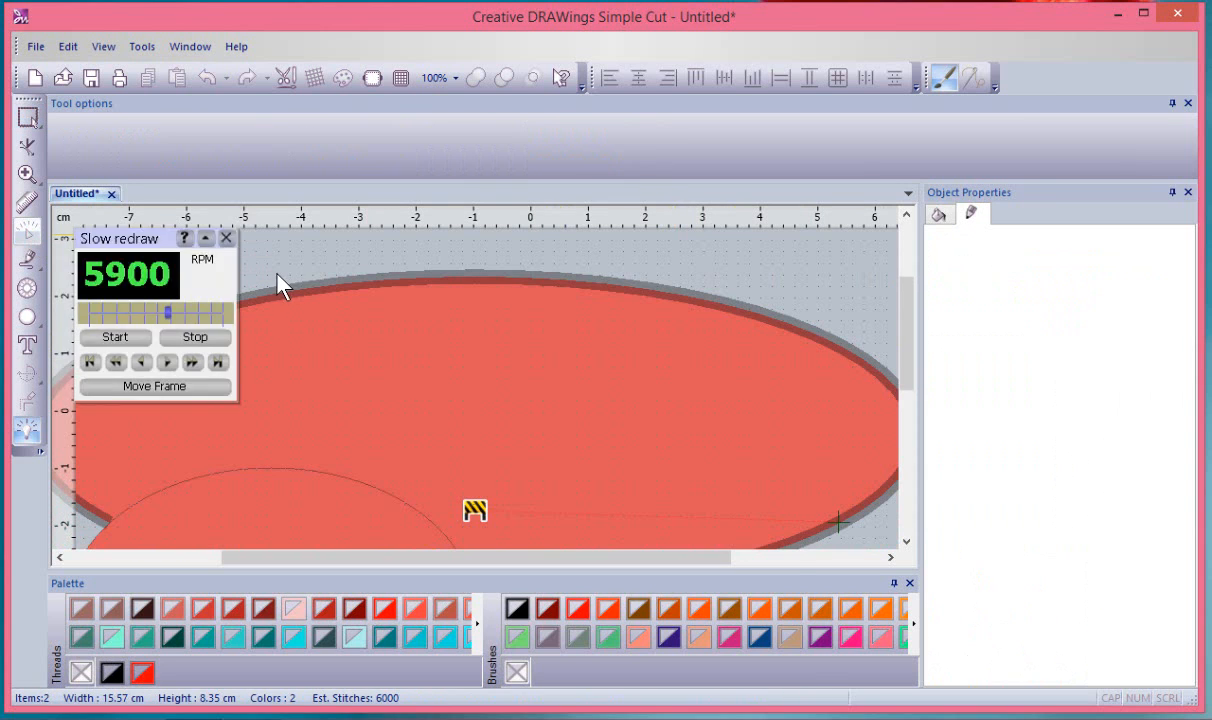
click(116, 337)
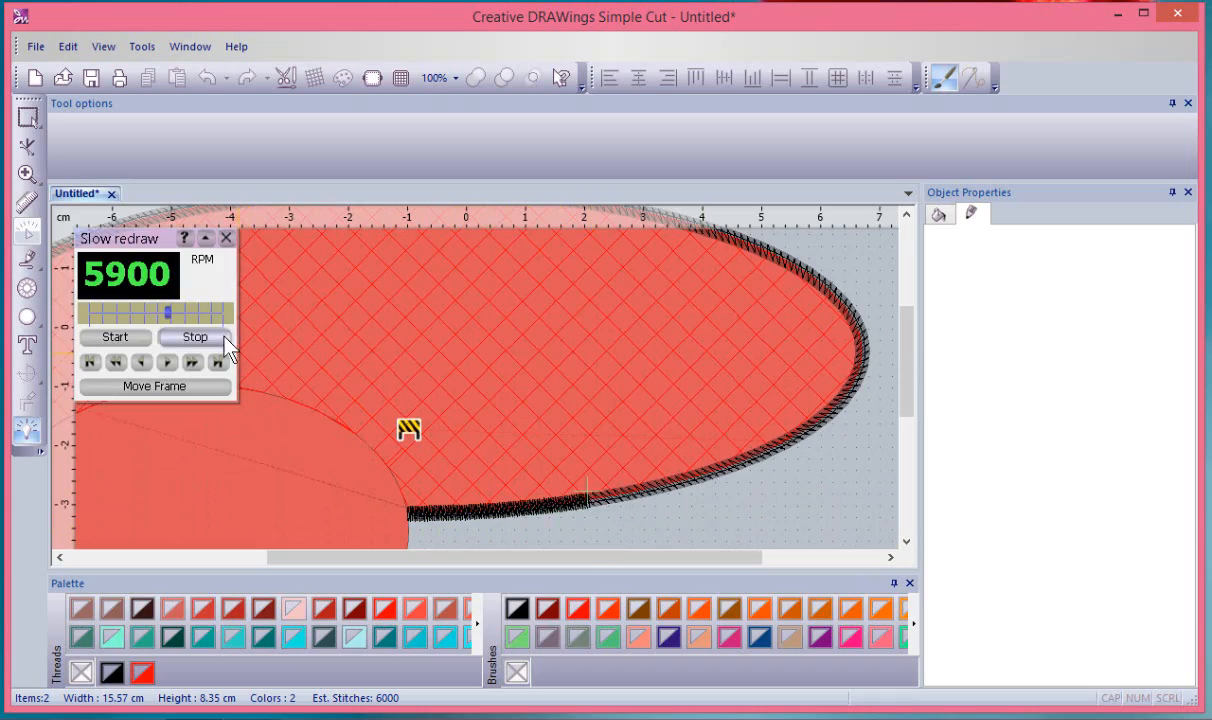
scroll(649, 491, up, 8)
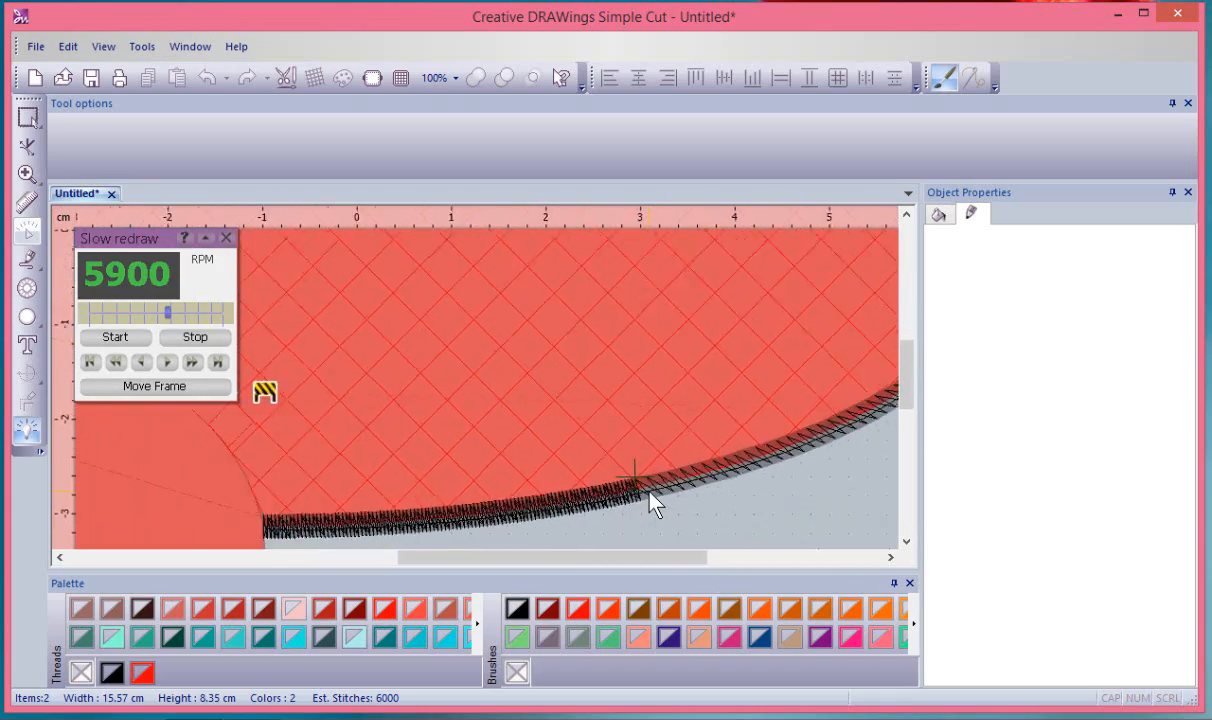
scroll(649, 495, up, 2)
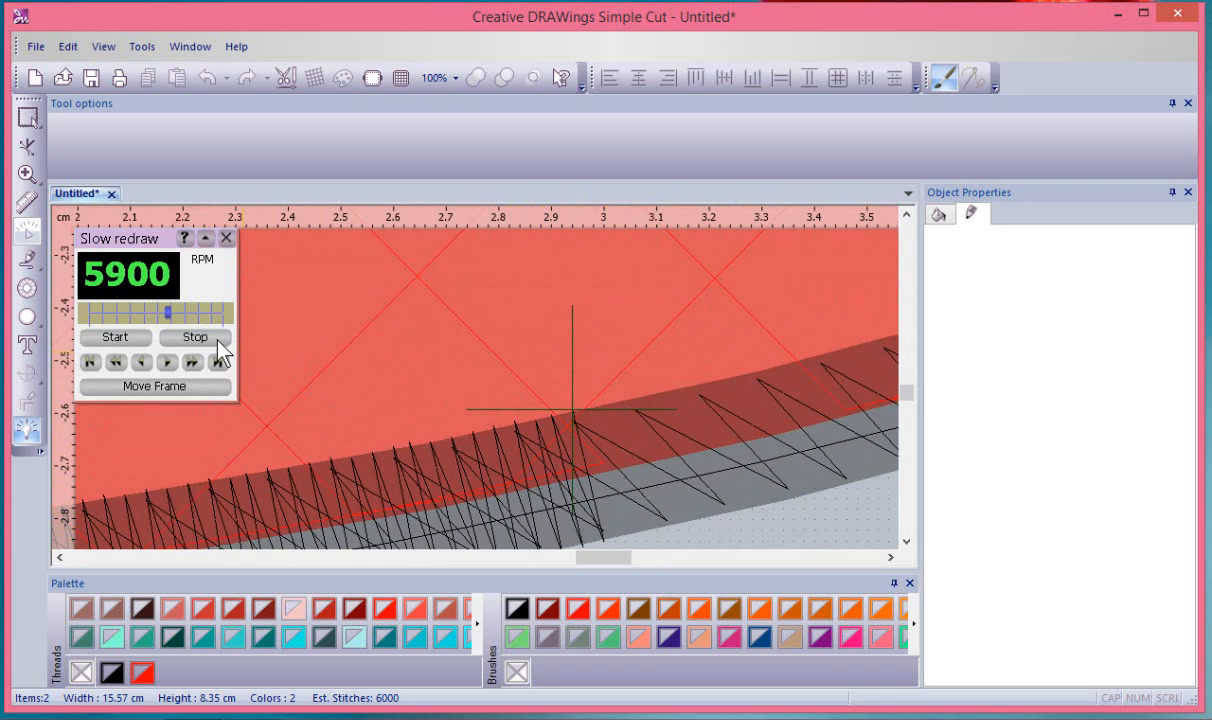
click(226, 238)
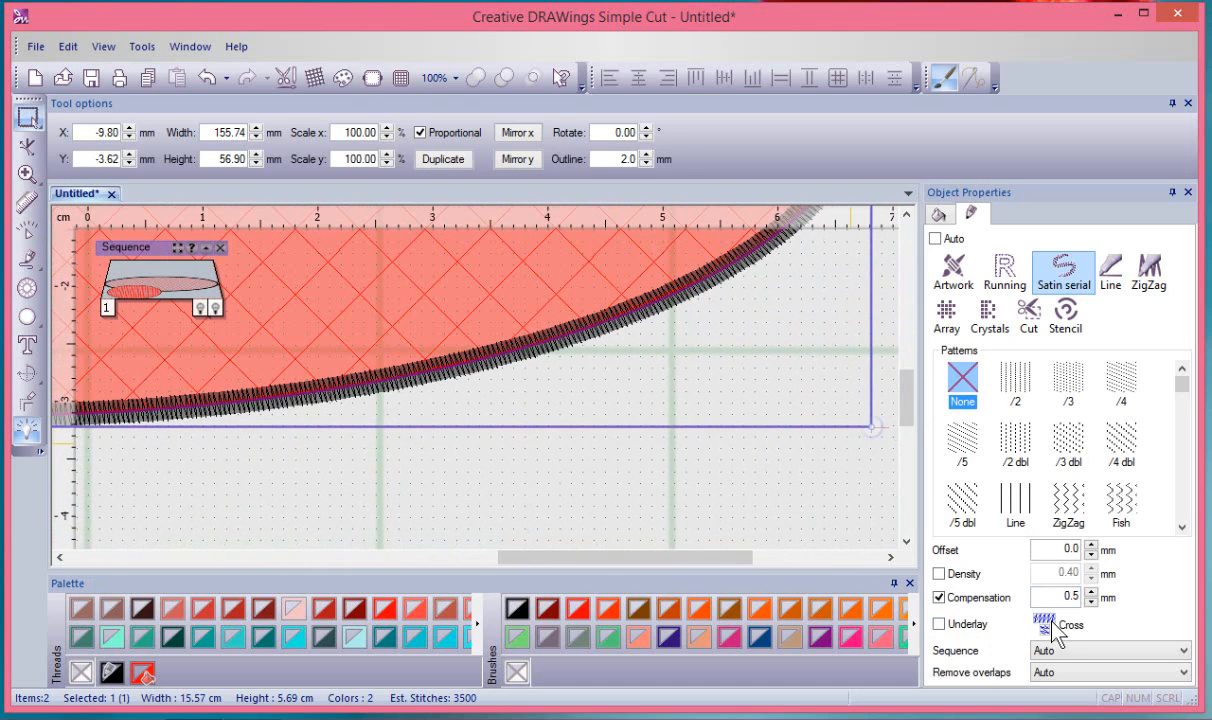
Enable underlay for the large ellipse's satin outline and choose the Zigzag+ type
click(940, 622)
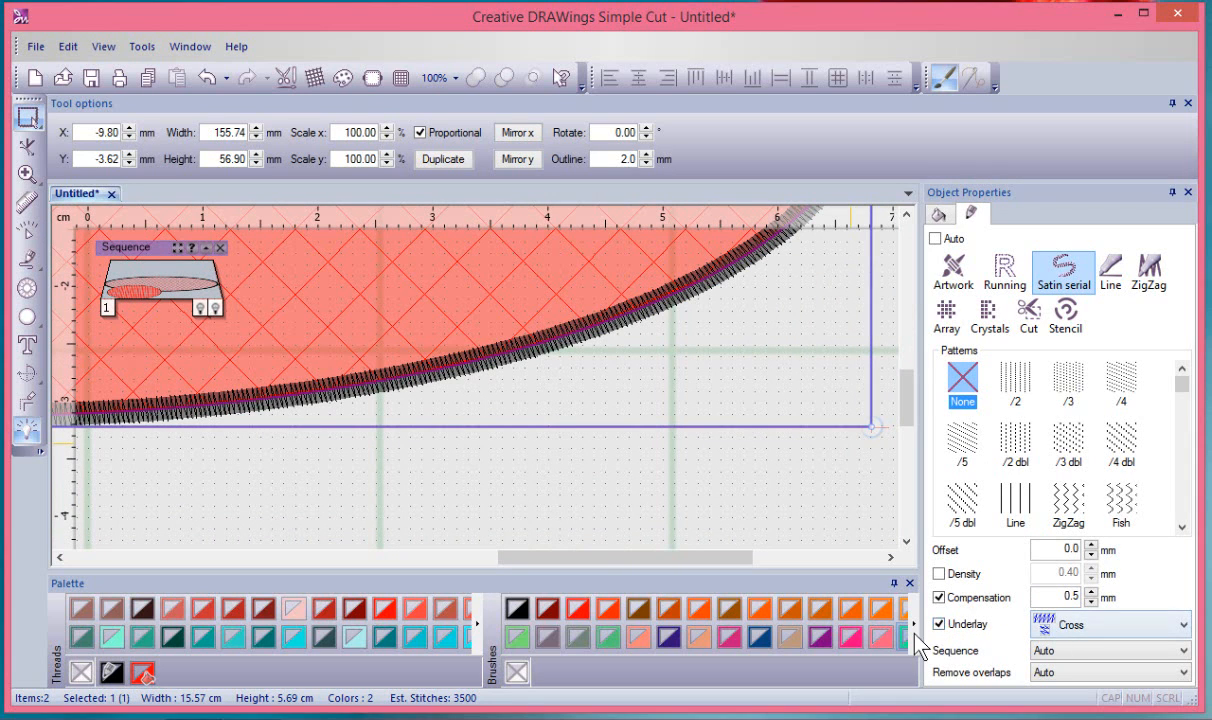
click(1183, 625)
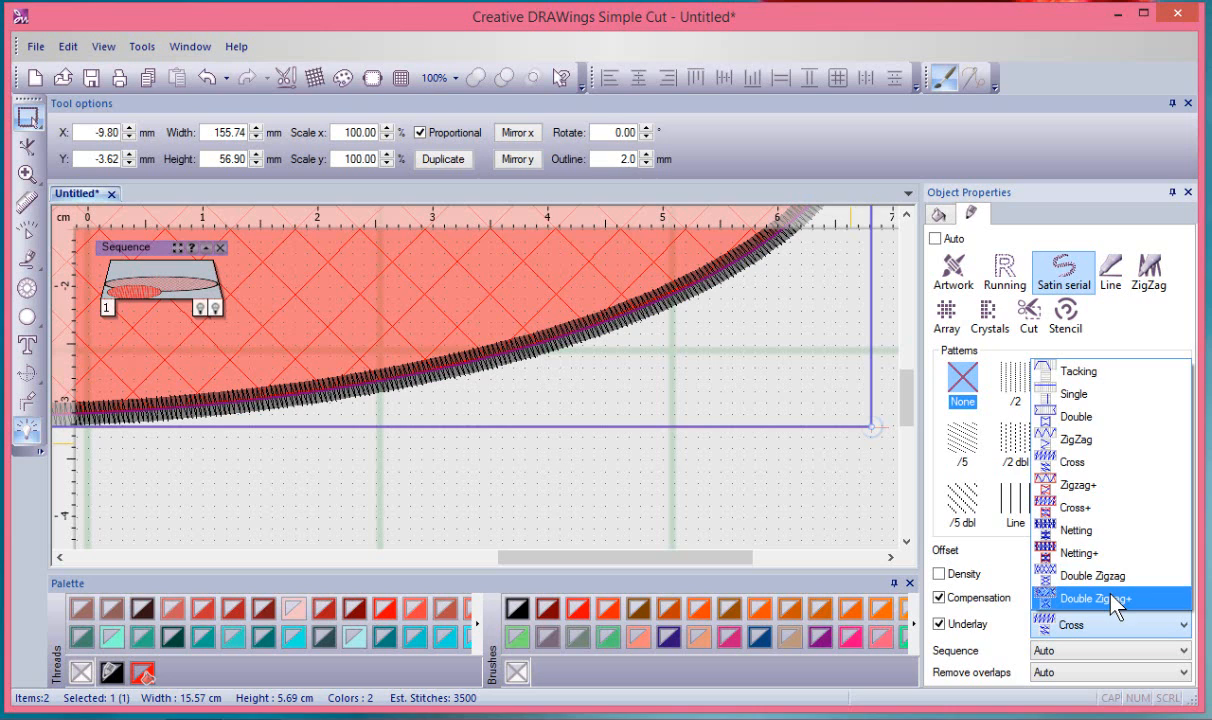
click(1072, 489)
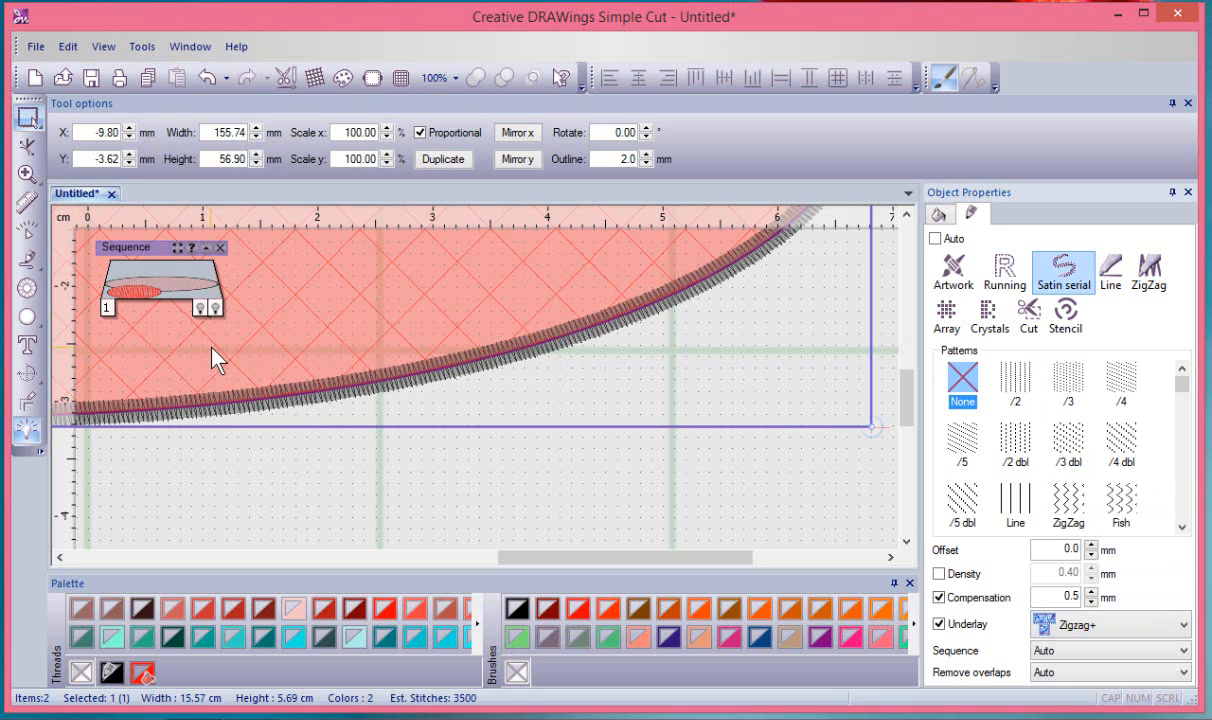
Replay the slow redraw simulation to examine the Zigzag+ underlay beneath the satin outline, and close it
click(27, 229)
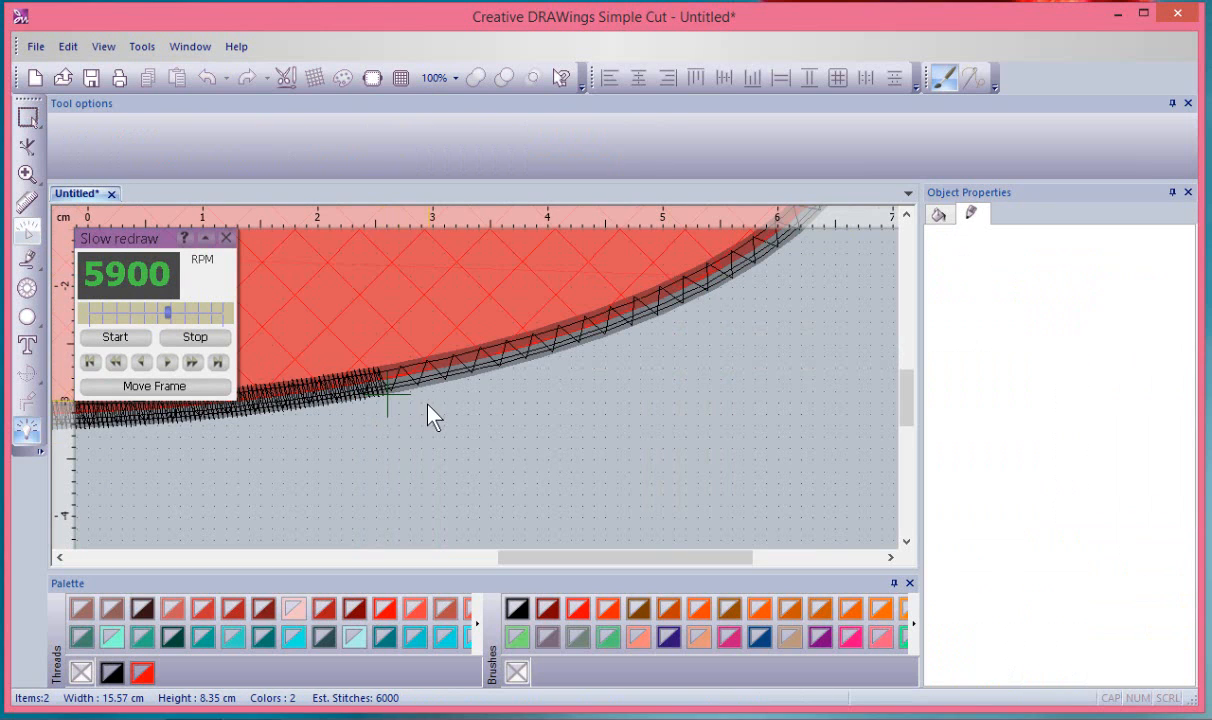
scroll(366, 357, up, 2)
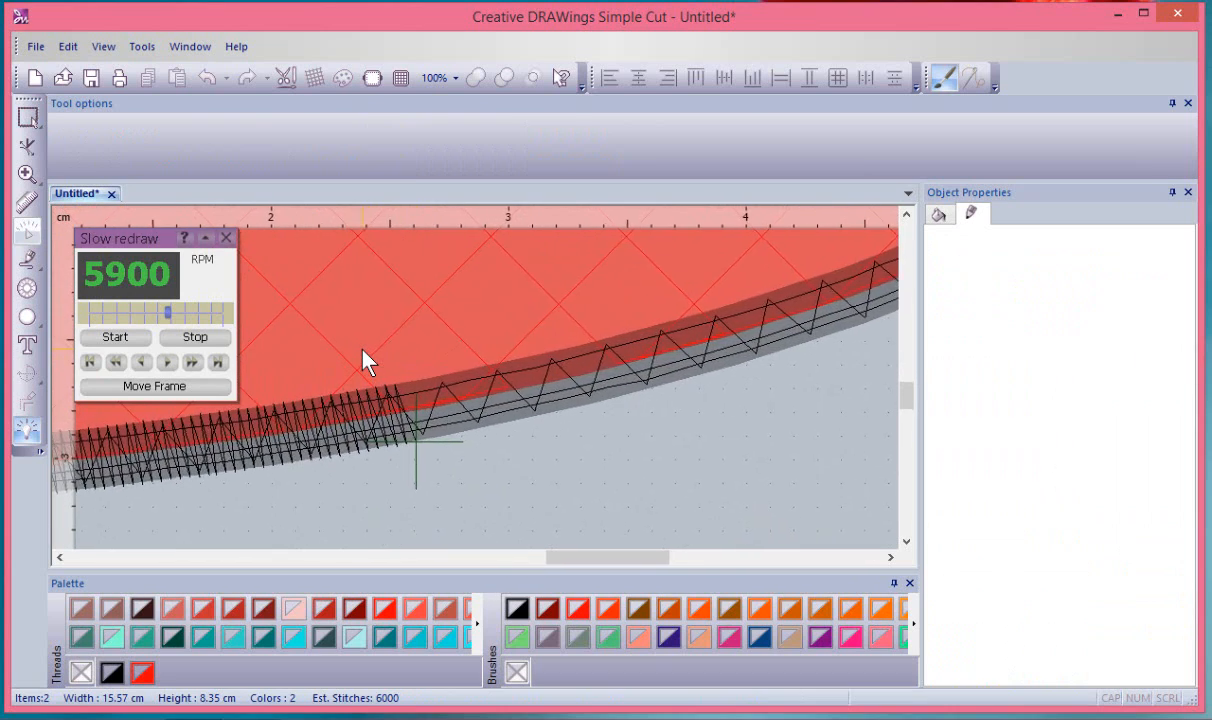
scroll(366, 357, up, 2)
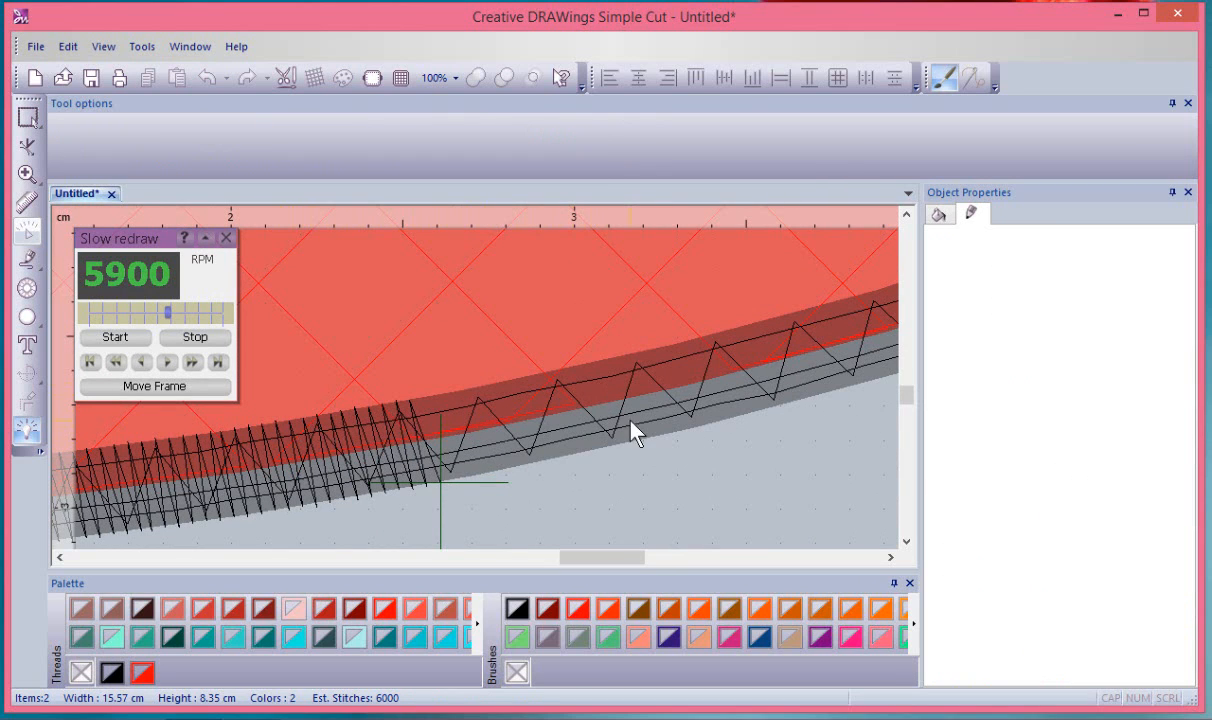
click(124, 336)
click(195, 340)
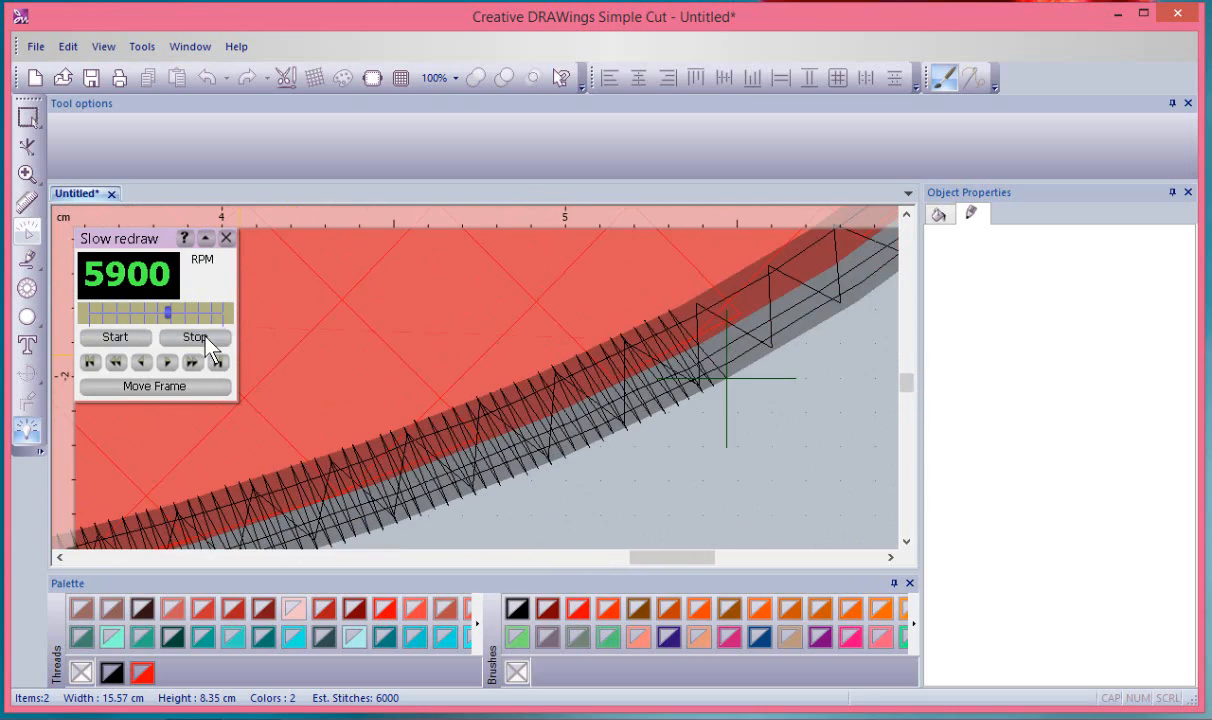
click(226, 238)
scroll(481, 361, down, 5)
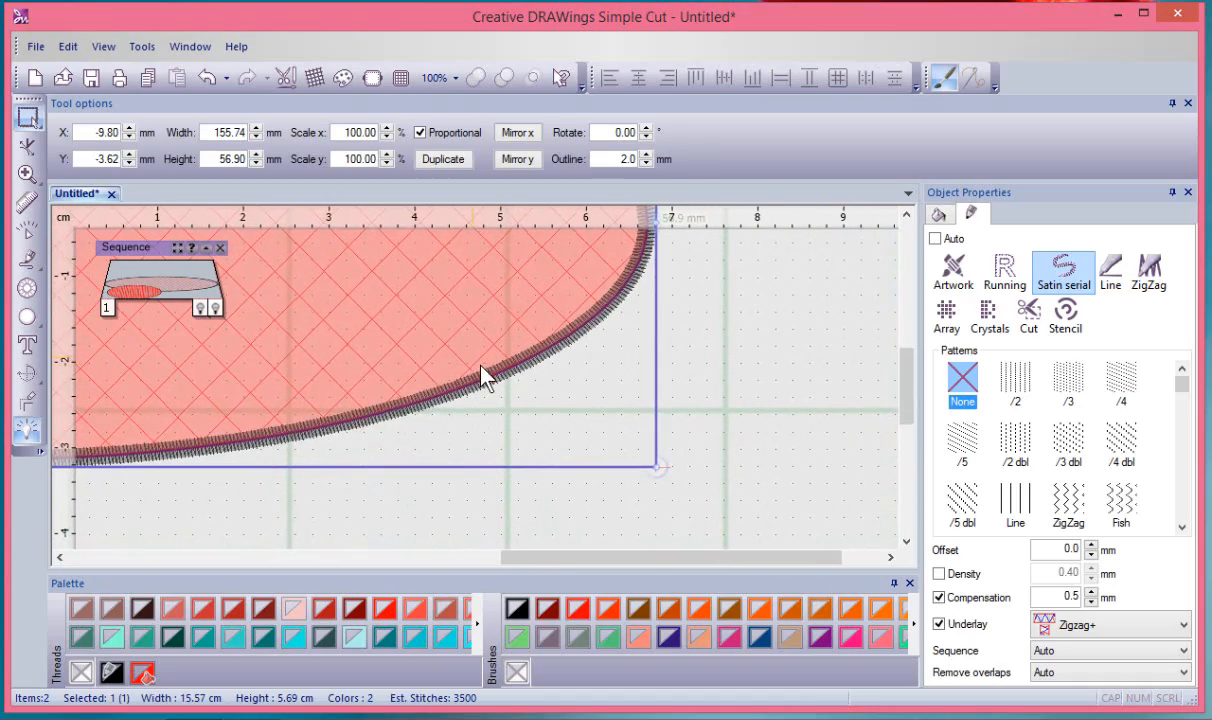
drag(741, 558, 587, 560)
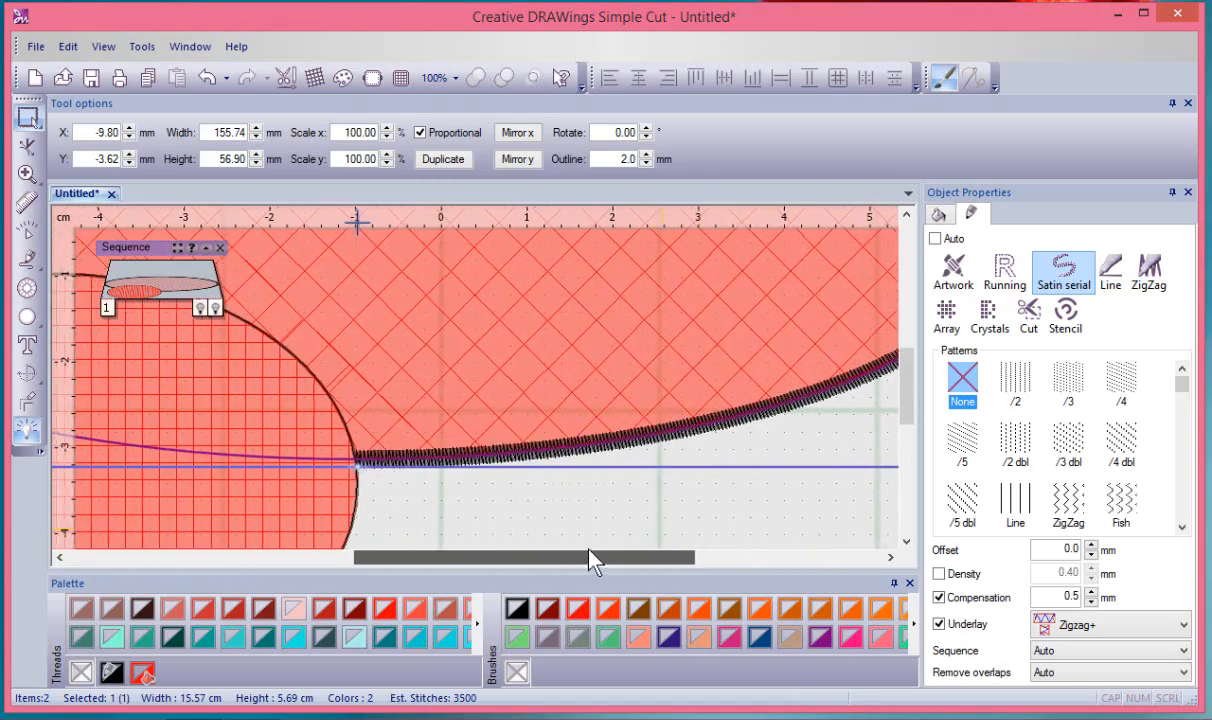
scroll(763, 419, down, 4)
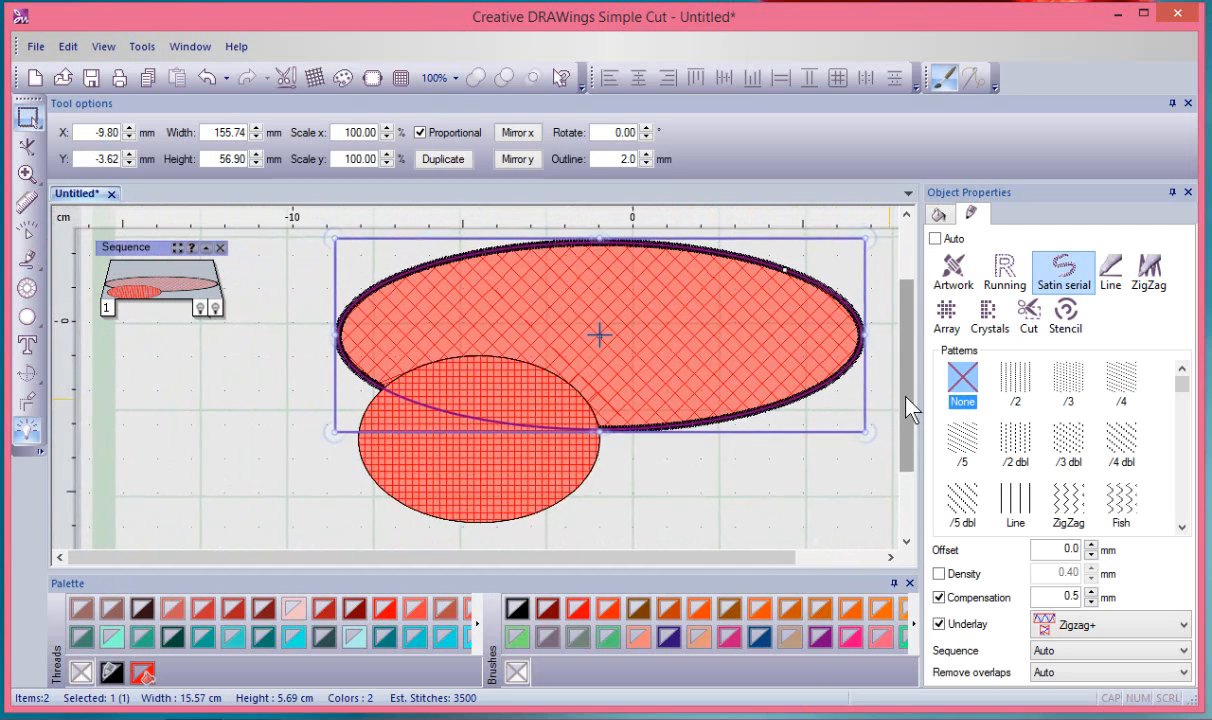
drag(905, 396, 905, 368)
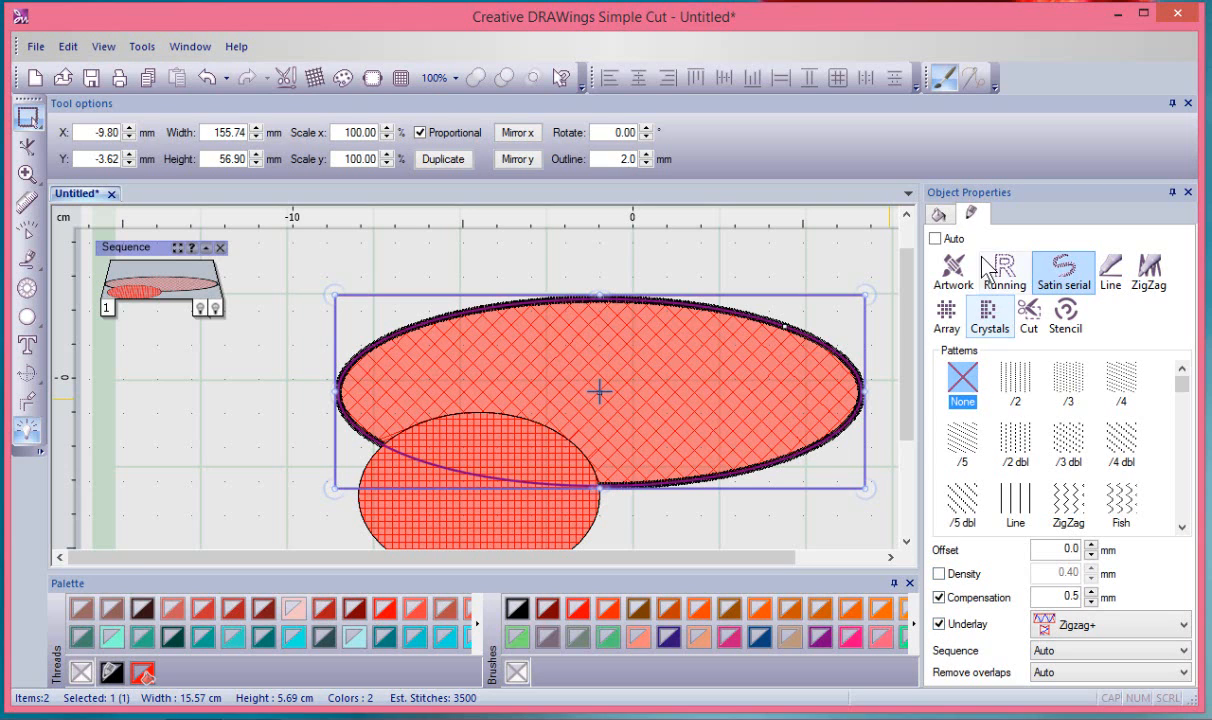
click(726, 718)
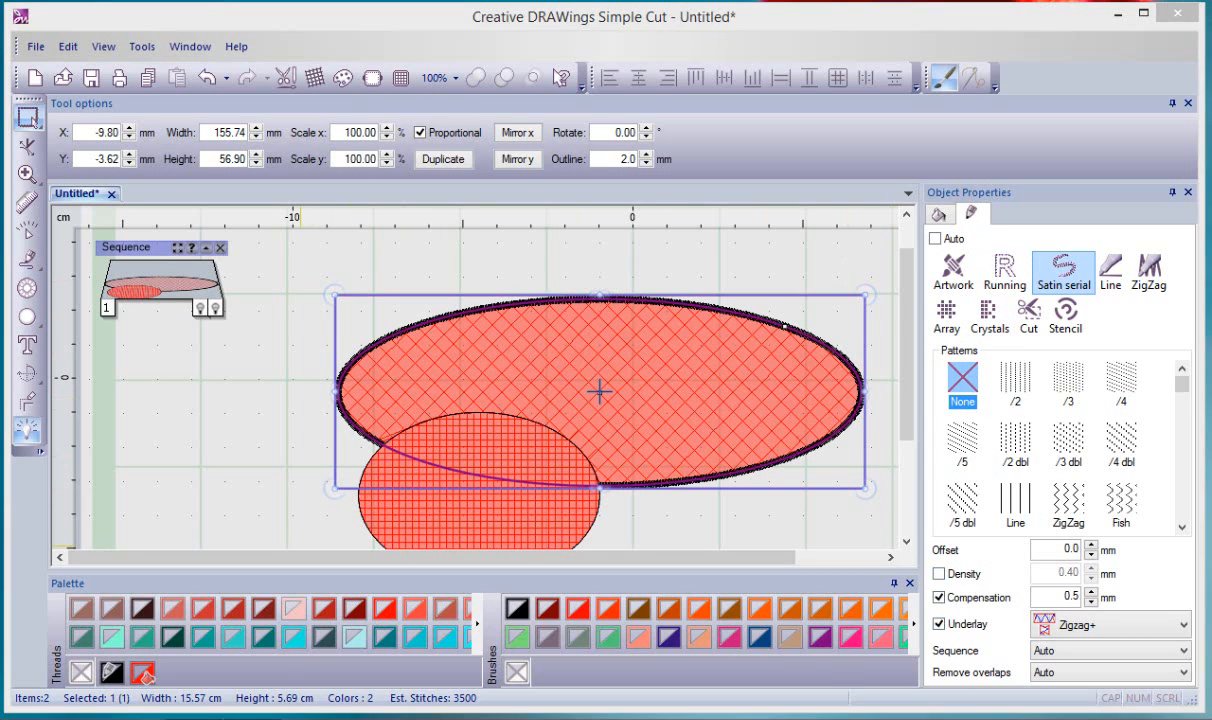